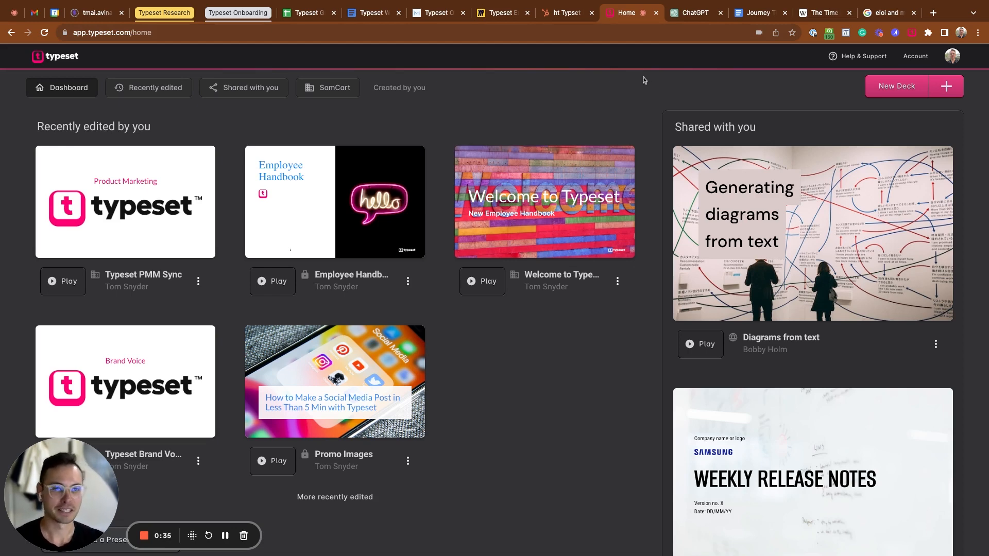
- Switch to ChatGPT and review the slide outline and plot summary in the conversation about The Time Machine
left_click(687, 19)
scroll(642, 268, "up", 3)
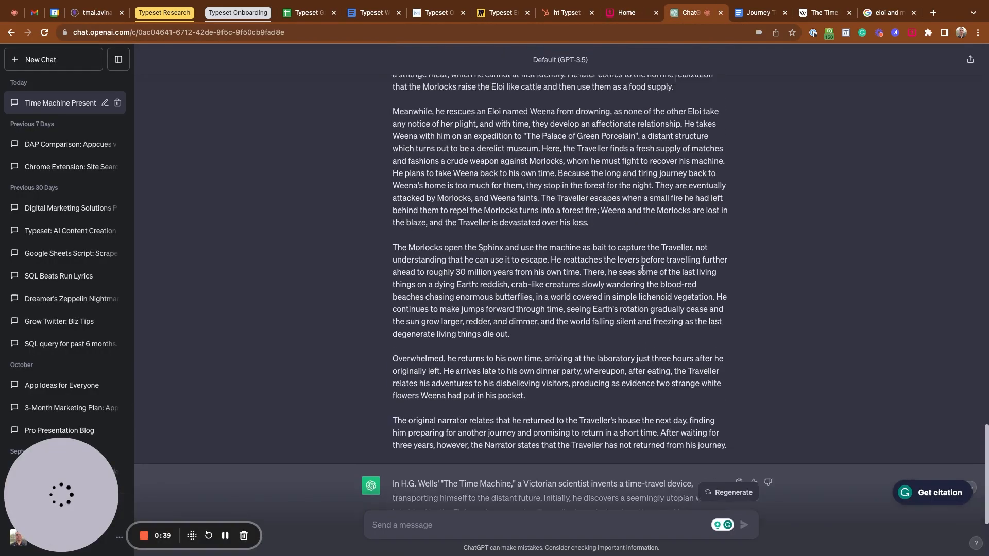
scroll(642, 269, "up", 15)
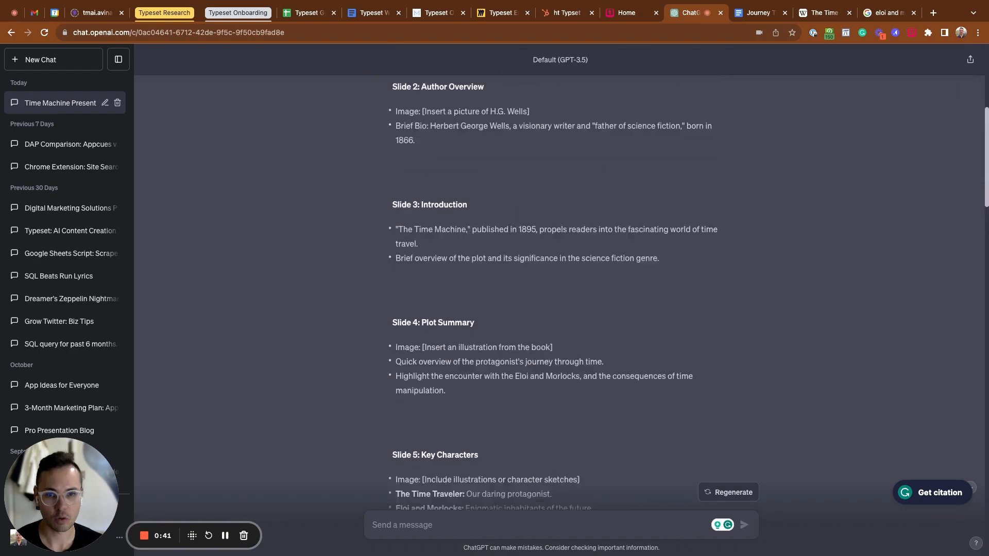
scroll(642, 268, "up", 5)
scroll(642, 268, "down", 20)
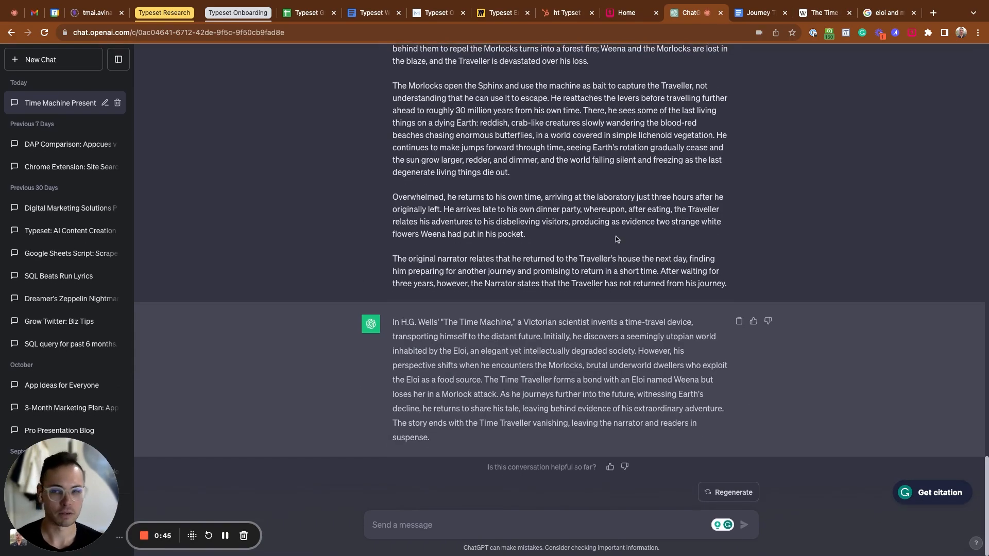
- Switch to the Google Docs document about The Time Machine and check the heading styles of its title and subtitle
left_click(629, 15)
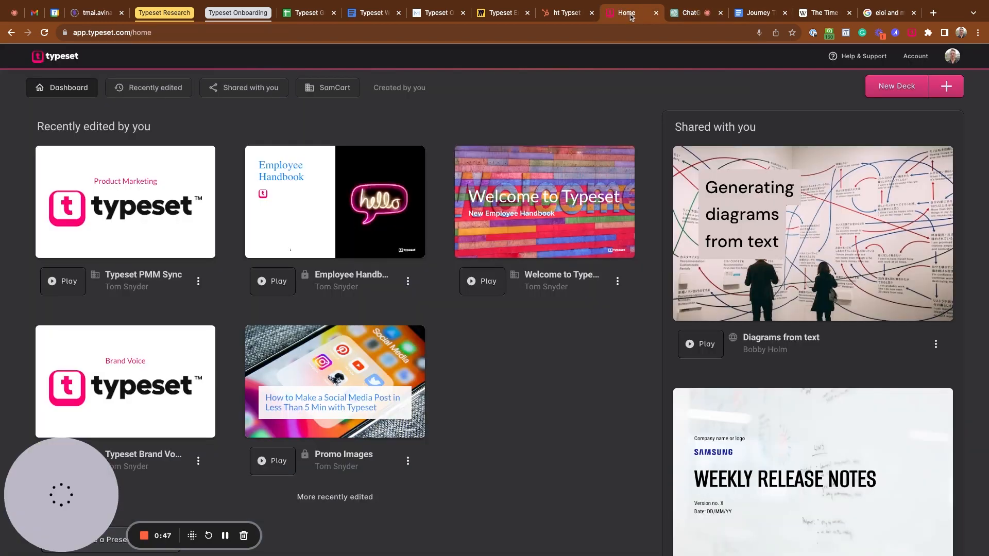
left_click(757, 15)
scroll(654, 279, "up", 10)
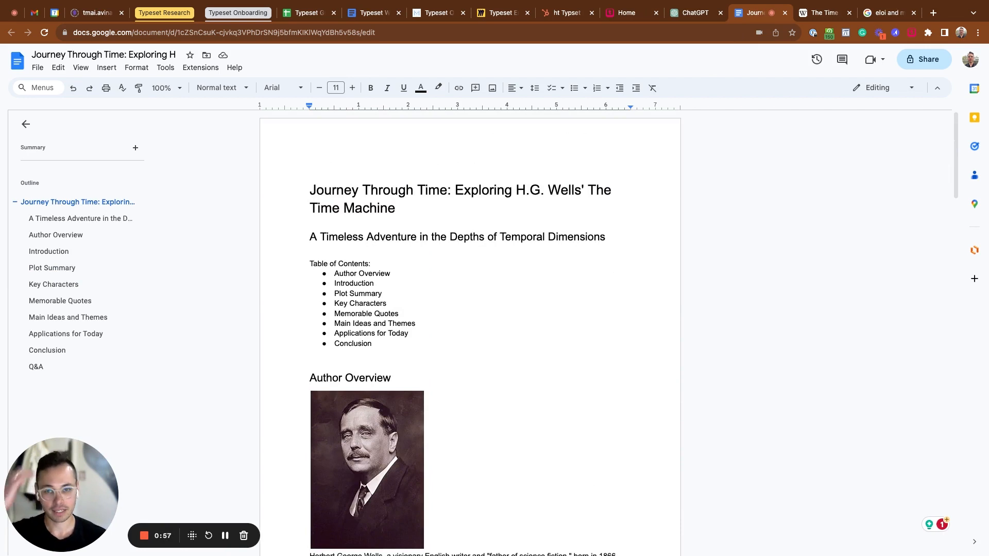
left_click(398, 207)
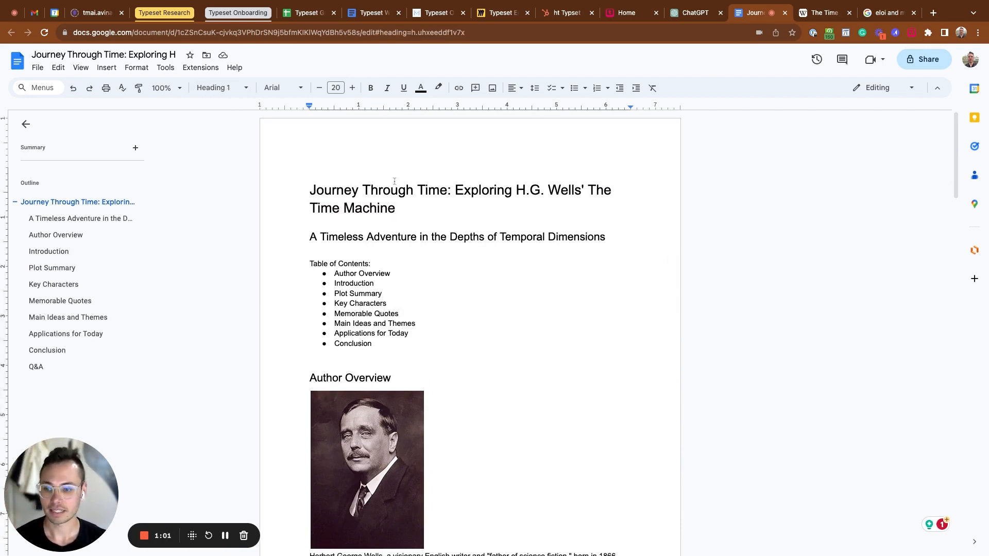
scroll(395, 181, "down", 1)
left_click(417, 219)
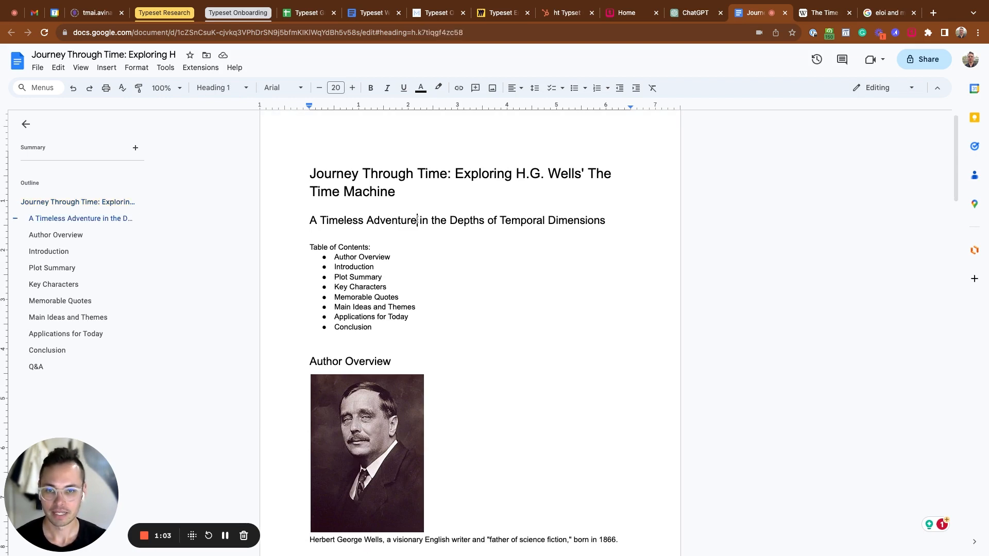
double_click(362, 218)
left_click(361, 219)
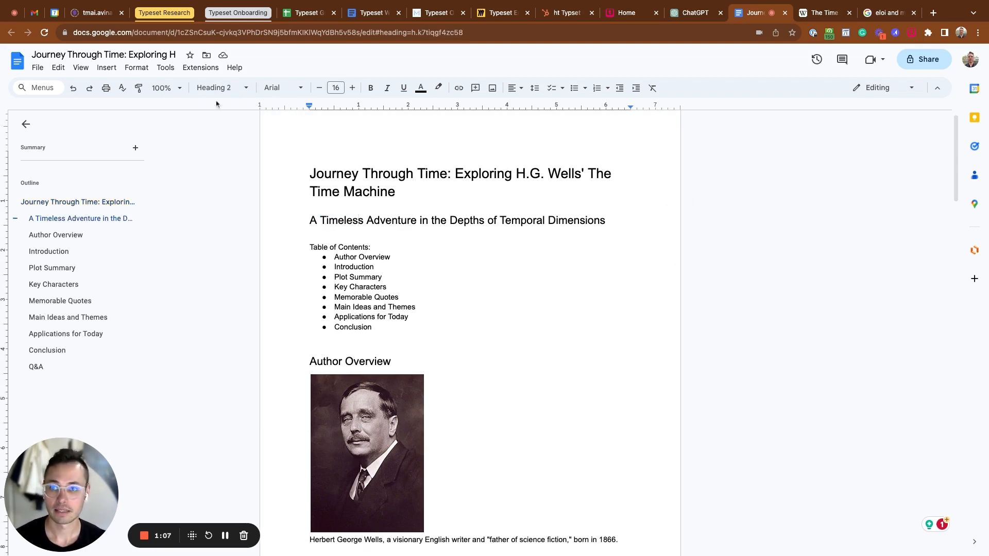
- Go through the document's Author Overview, Introduction, Plot Summary and Key Characters sections
left_click(58, 236)
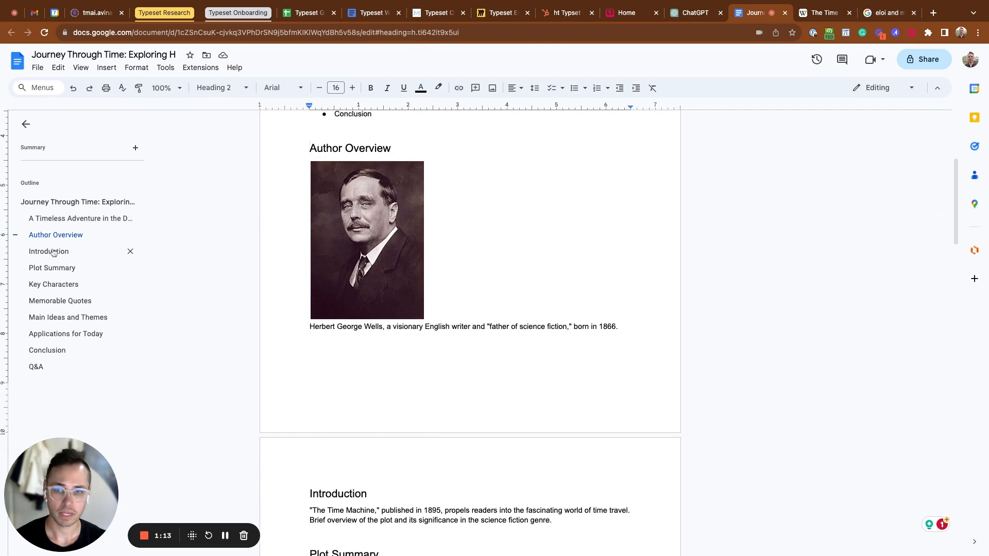
left_click(53, 252)
left_click(55, 268)
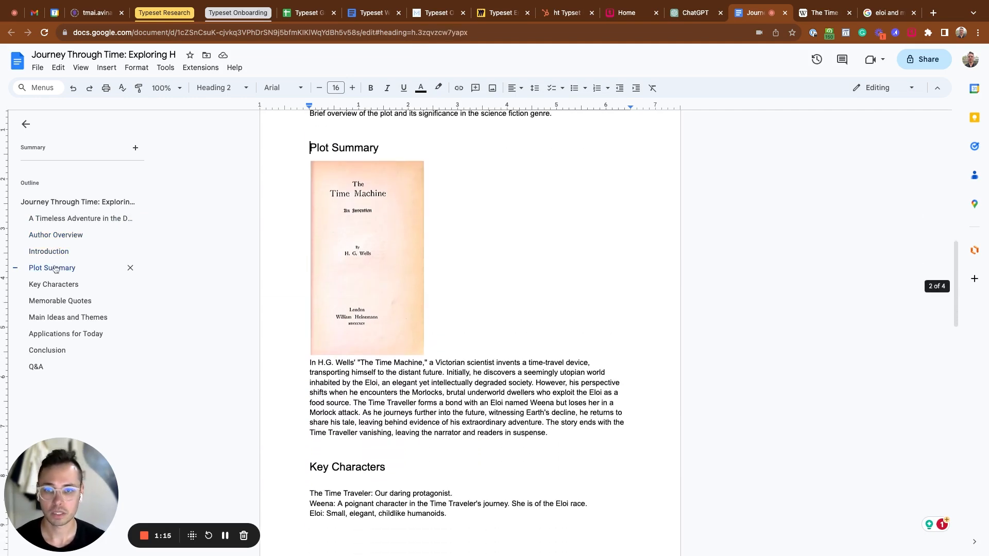
left_click(62, 285)
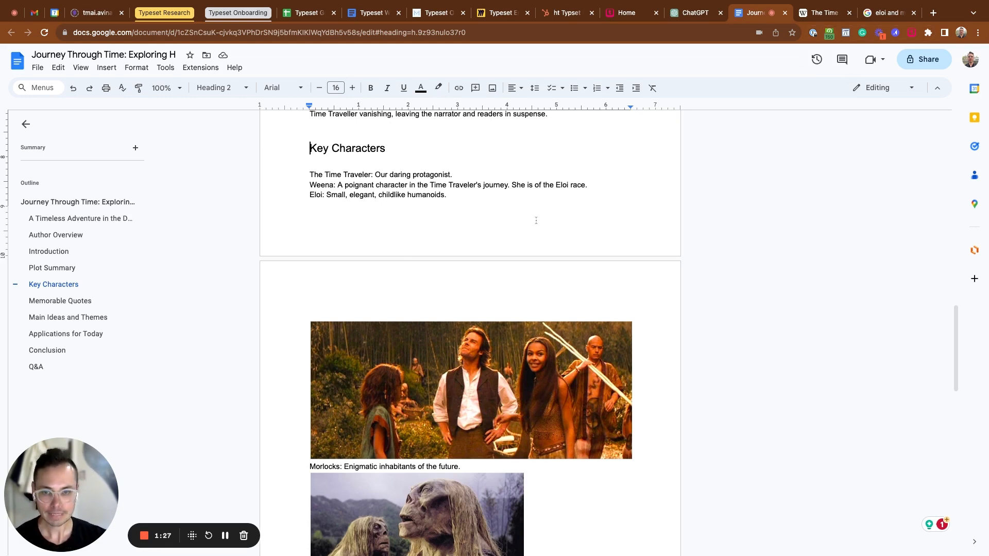
- Copy the entire content of the document
scroll(536, 221, "up", 20)
left_click(470, 316)
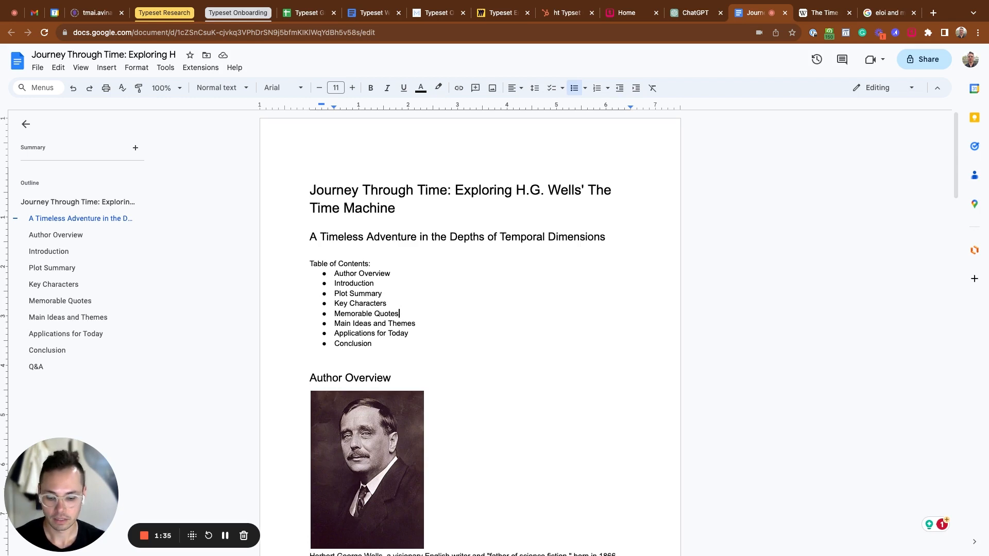
key("super+a")
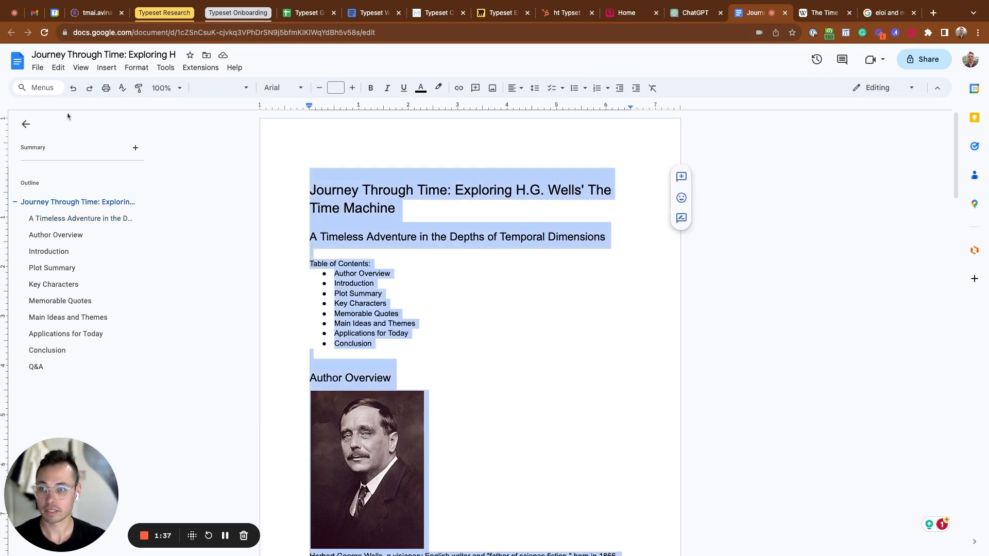
left_click(58, 67)
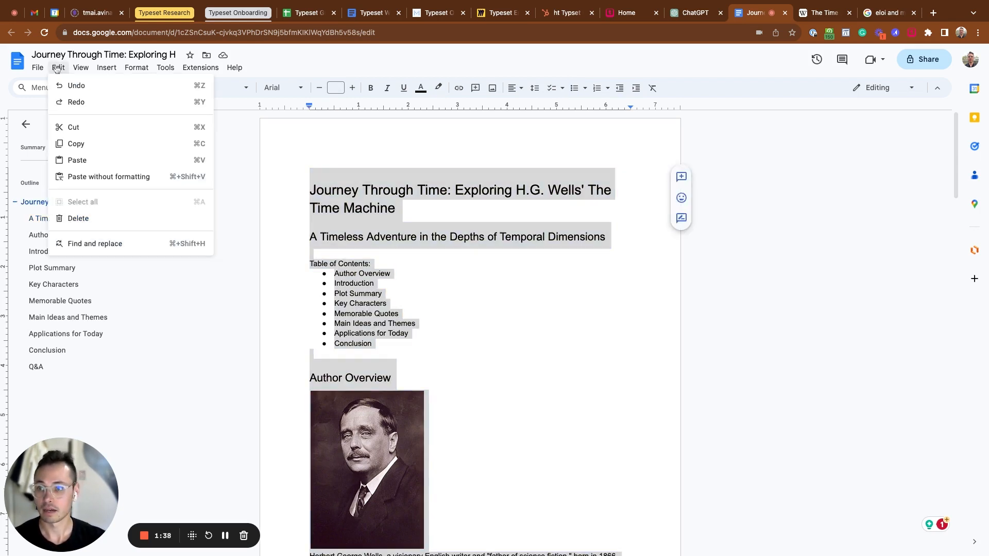
left_click(115, 145)
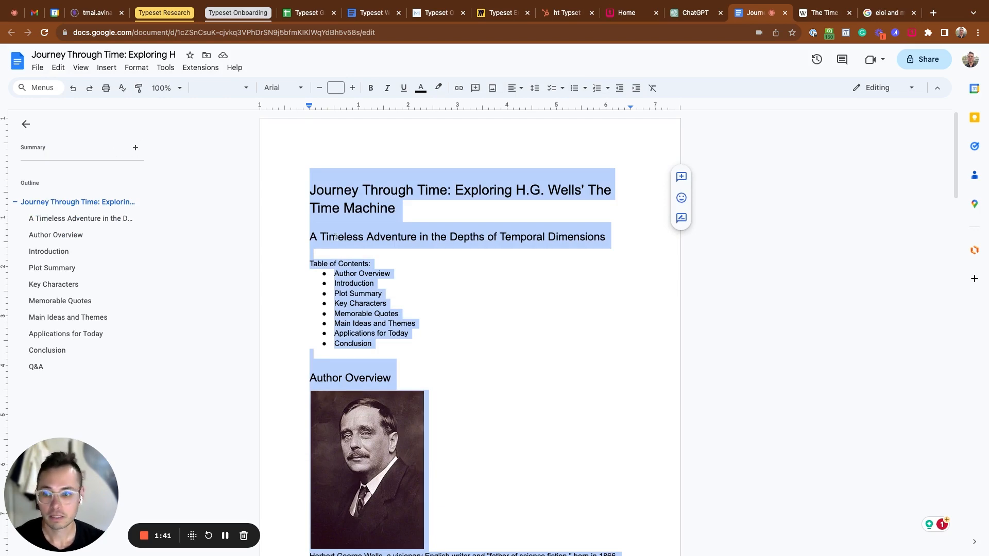
- Switch to Typeset and create a new deck from the copied document content
key("ctrl+shift+Tab")
key("ctrl+shift+Tab")
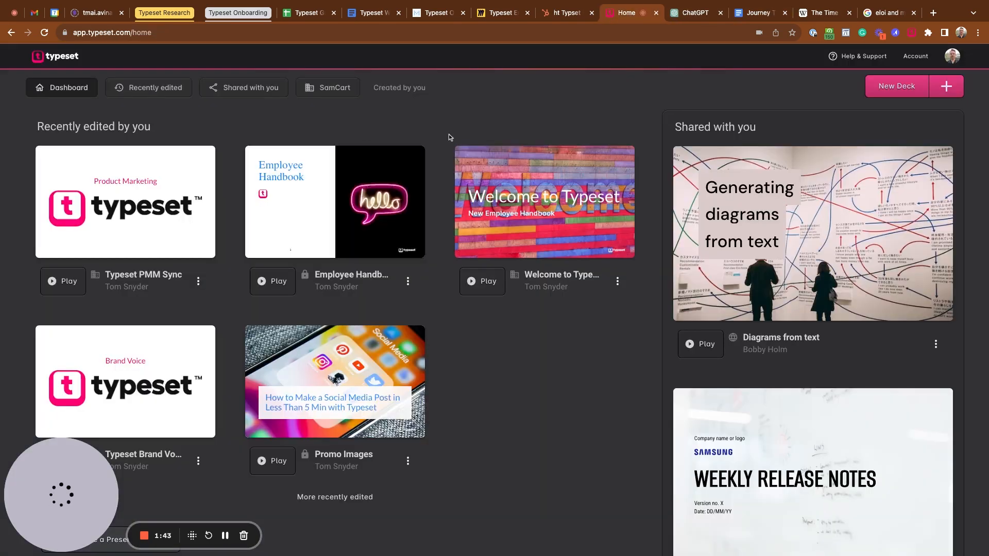
left_click(884, 87)
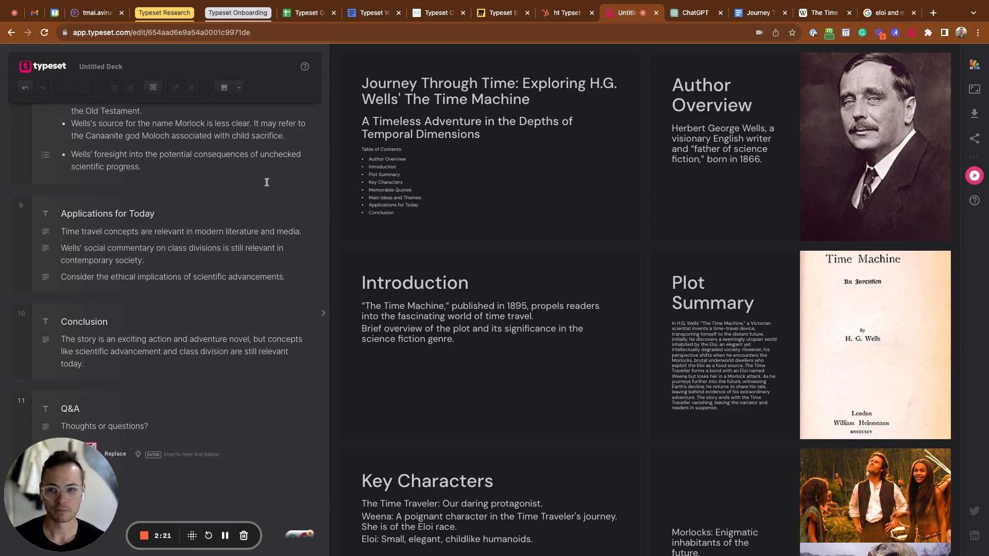
- Delete the bulleted list of section names from the deck's first slide
mouse_move(421, 230)
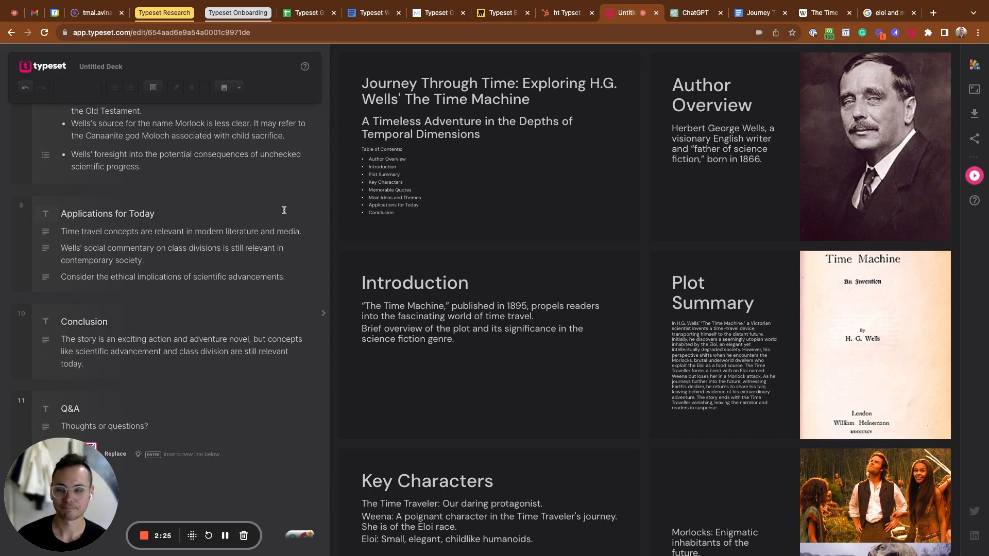
scroll(284, 210, "up", 20)
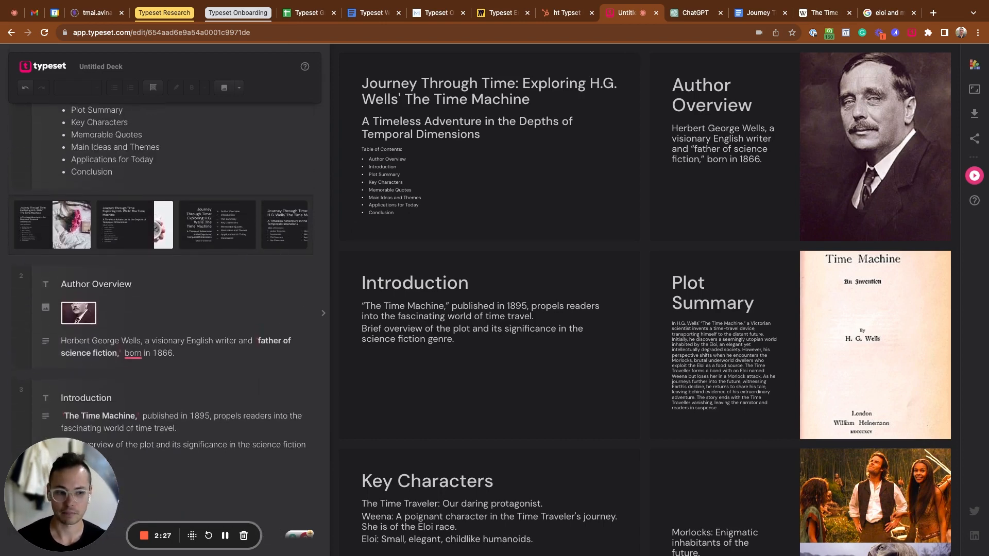
scroll(194, 244, "up", 3)
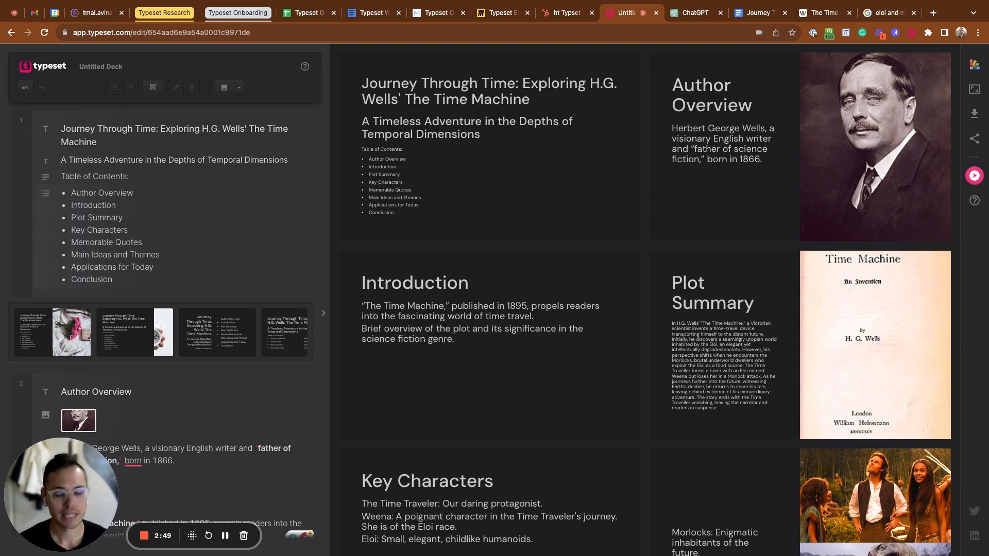
left_click(124, 279)
key("super+a")
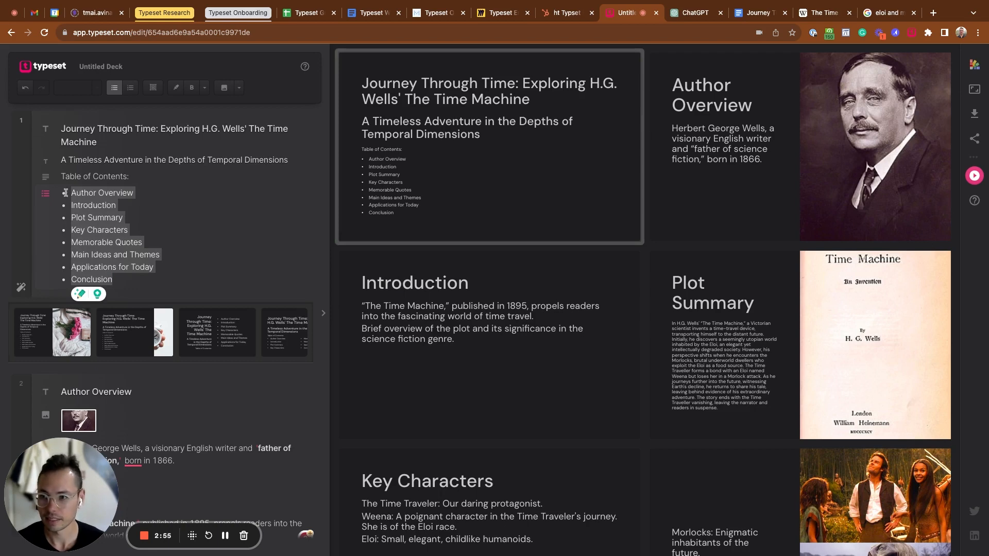
left_click(46, 193)
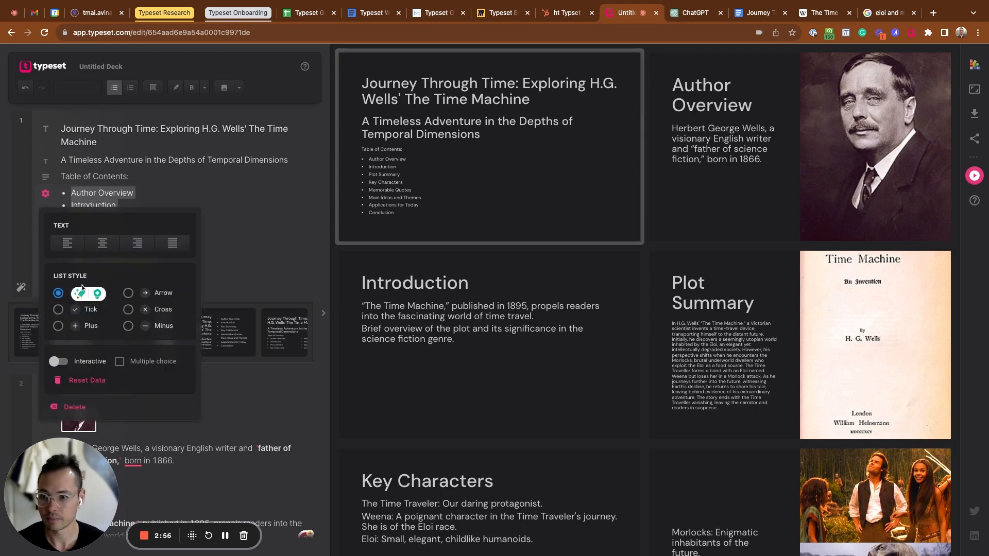
left_click(77, 408)
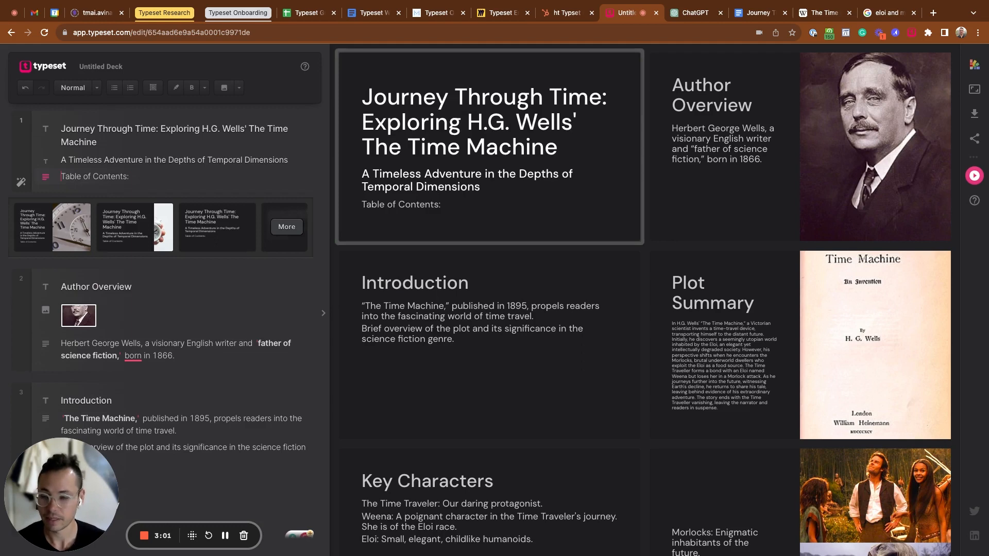
- Add a slide after the first one and move the "Table of Contents:" line onto it
key("super+Return")
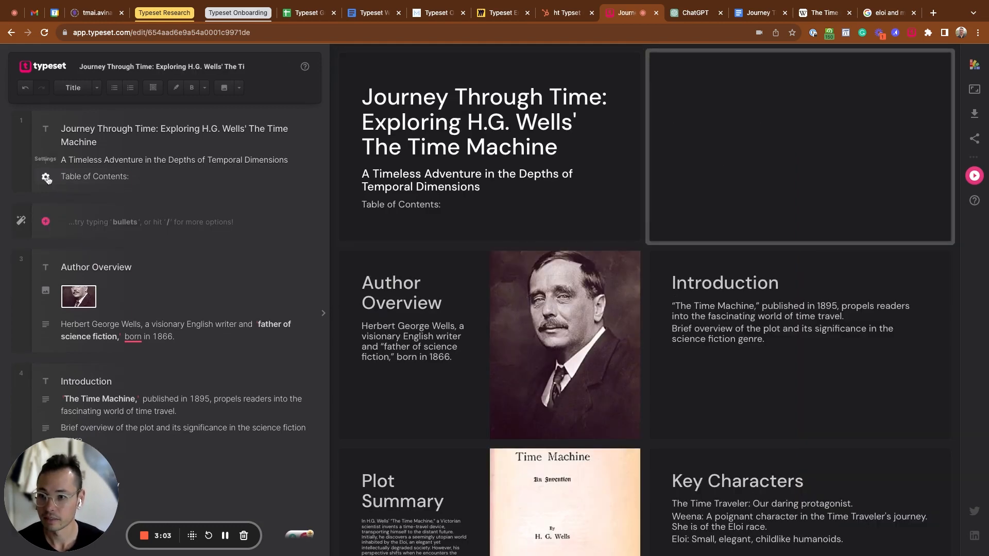
left_click_drag(46, 178, 83, 221)
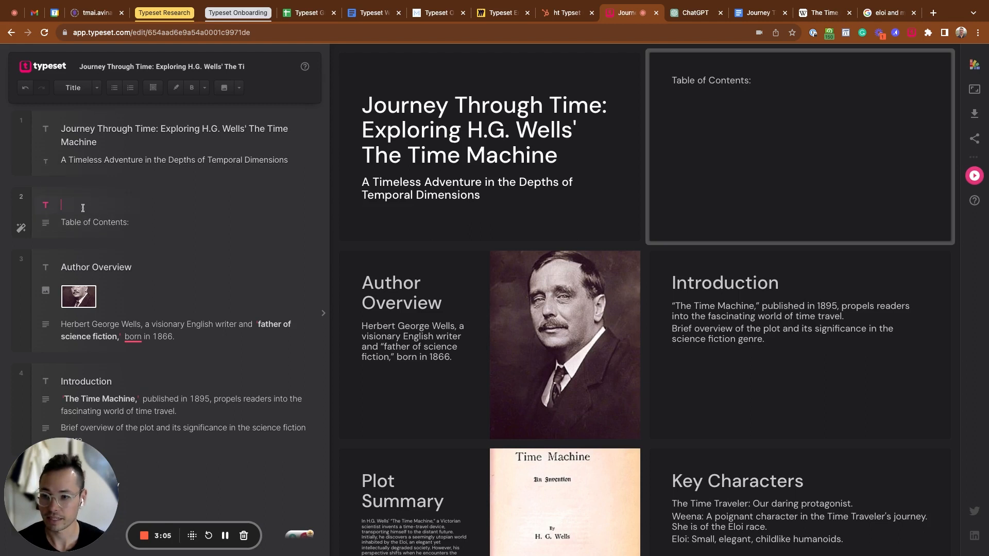
- Insert a Table Of Contents component below the "Table of Contents:" line on the second slide
left_click(149, 223)
key("Return")
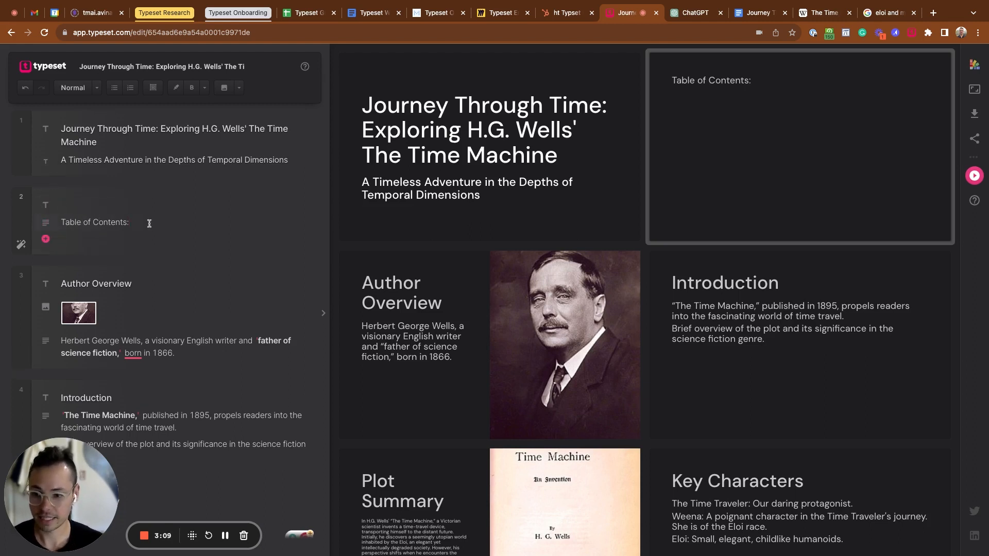
type("/table")
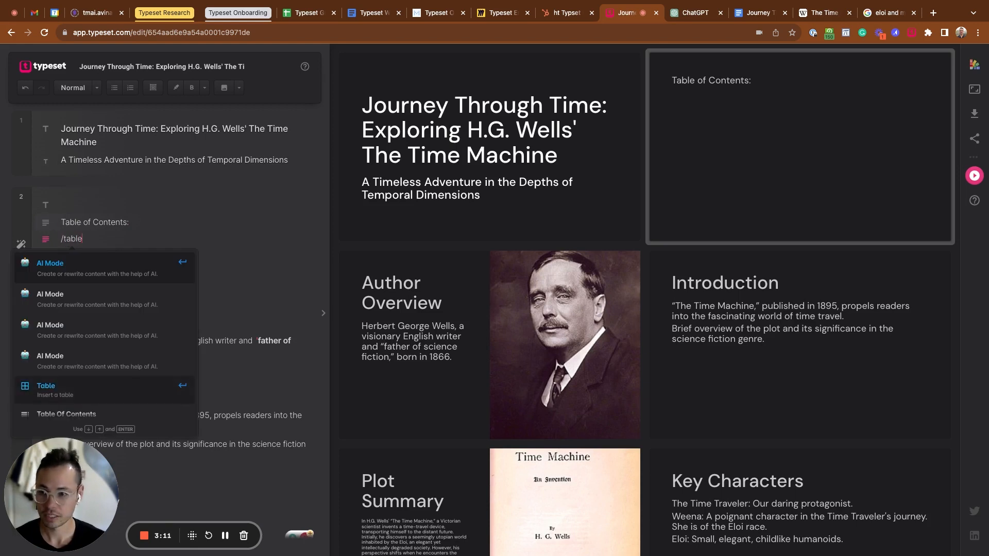
scroll(116, 334, "down", 2)
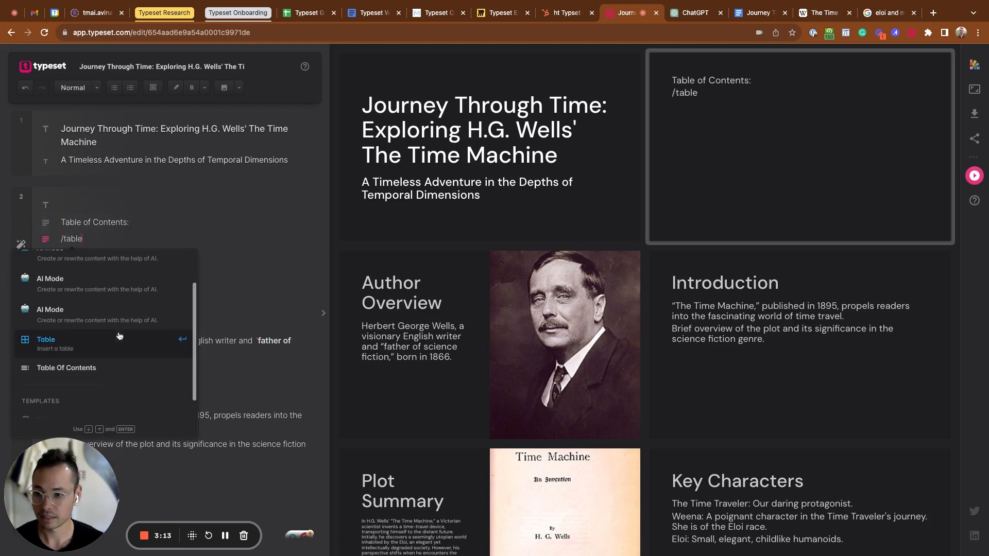
left_click(97, 370)
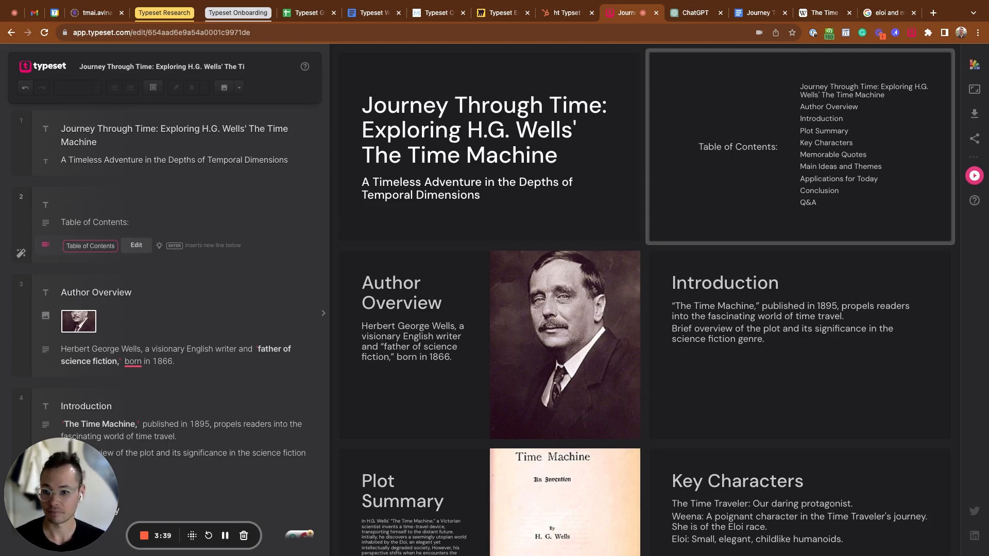
- Exclude the "Journey Through Time: Exploring H.G. Wells'…" title from the table of contents and apply the update
left_click(136, 245)
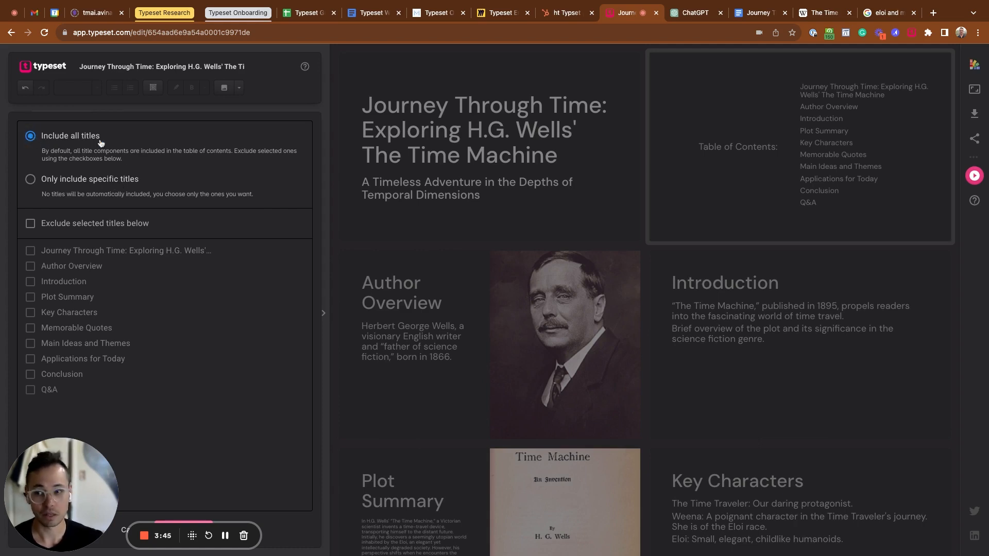
left_click(72, 225)
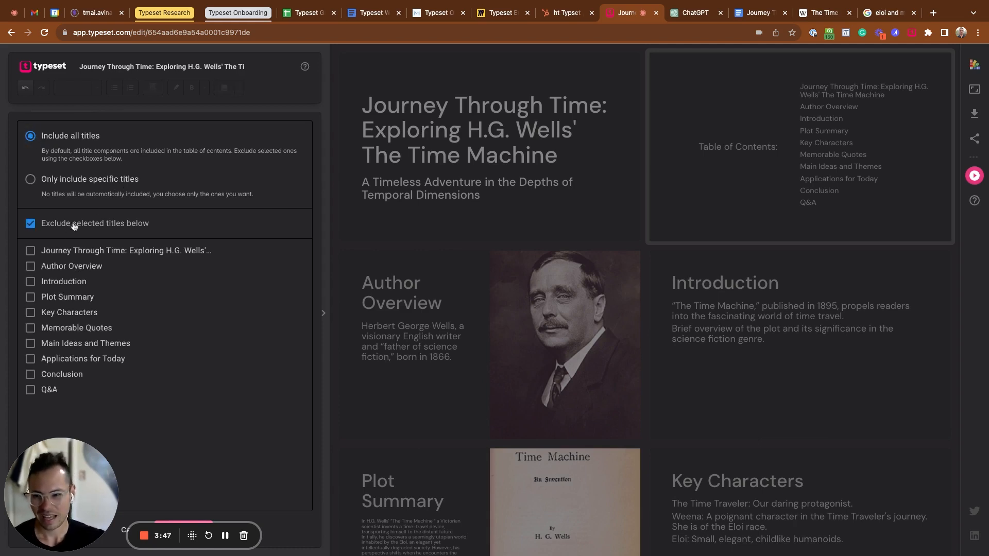
left_click(90, 252)
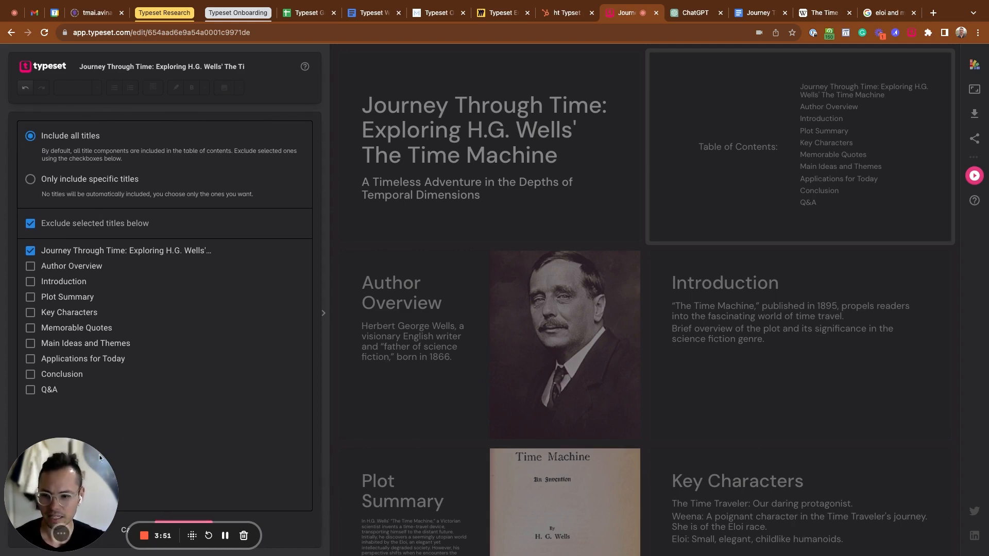
left_click_drag(90, 458, 145, 374)
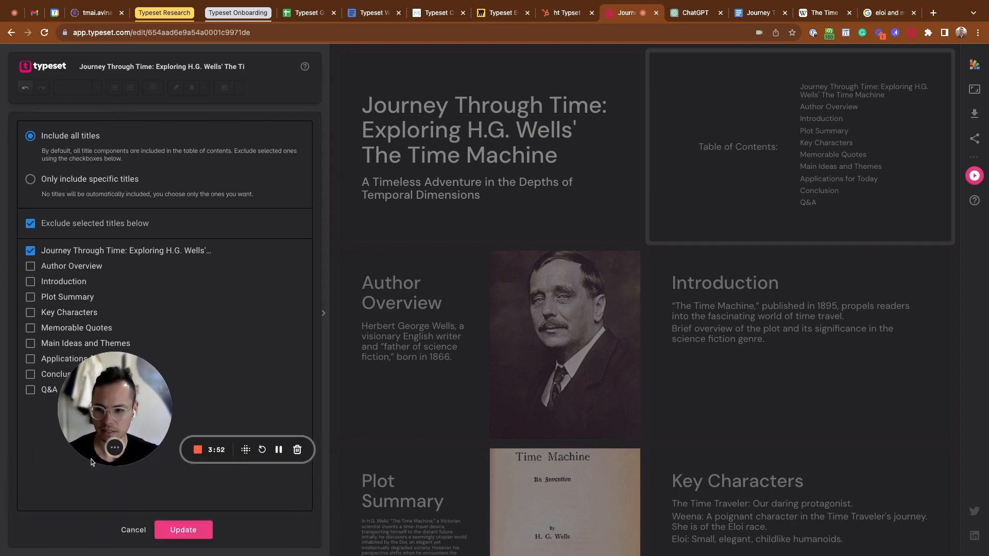
left_click(184, 532)
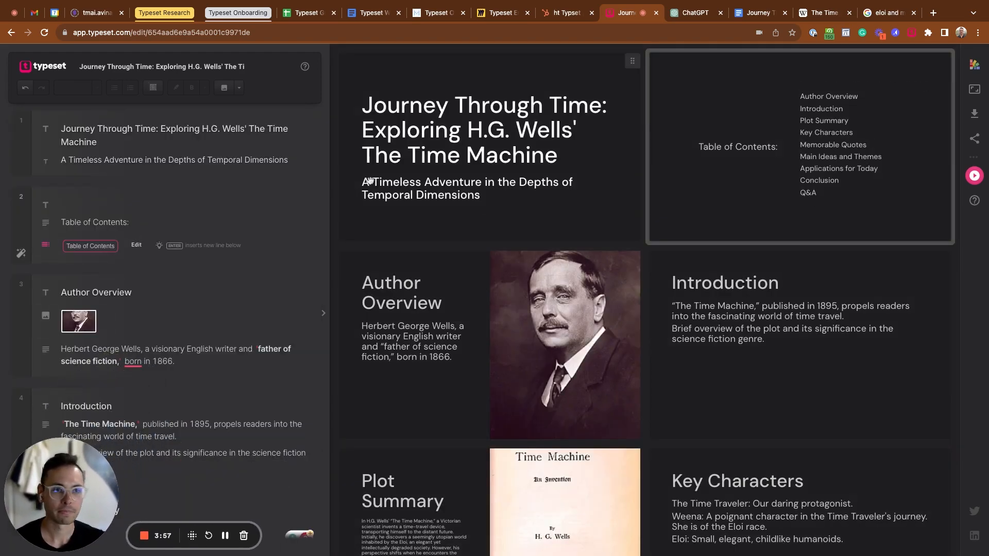
mouse_move(704, 142)
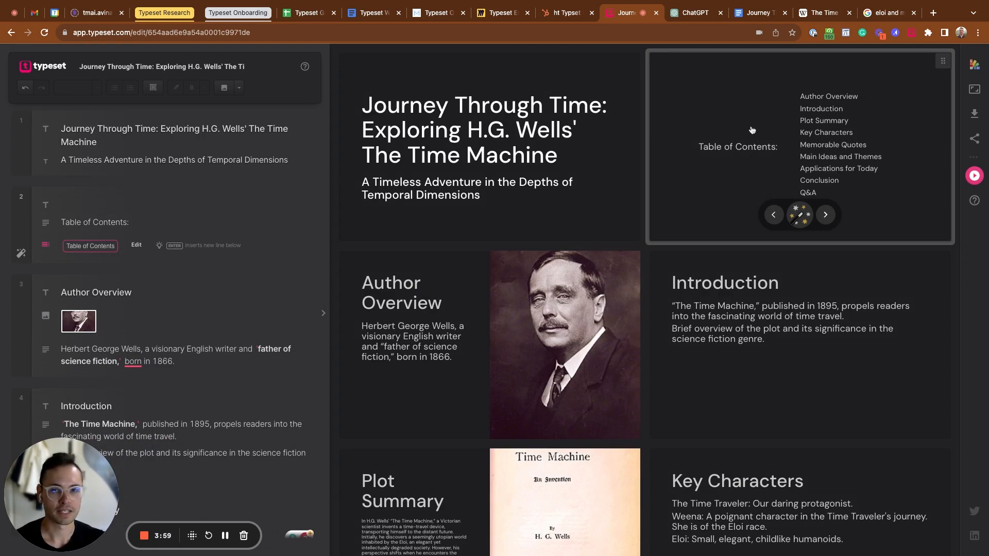
- Apply the suggested design with the clock-face photo beside the text to the deck's first slide
left_click(293, 165)
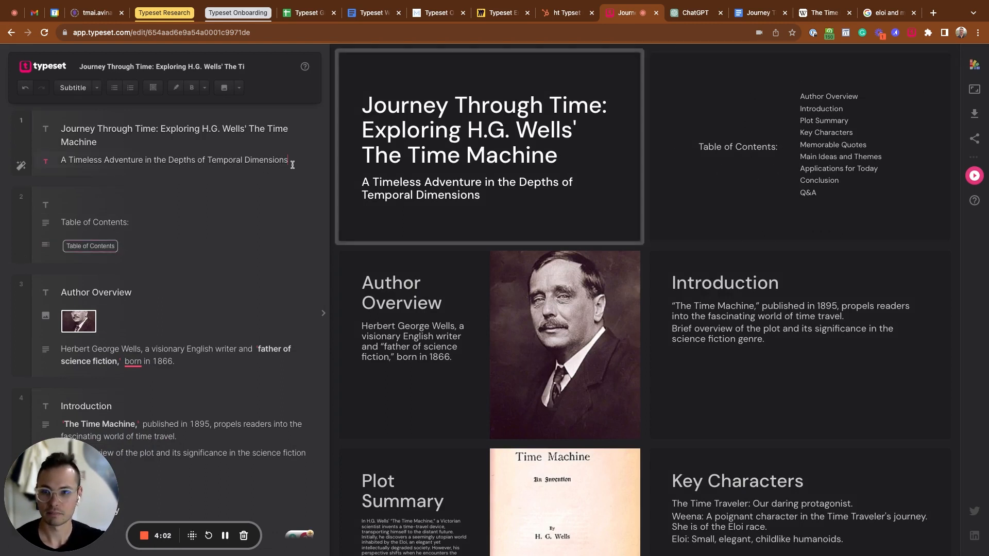
left_click(23, 166)
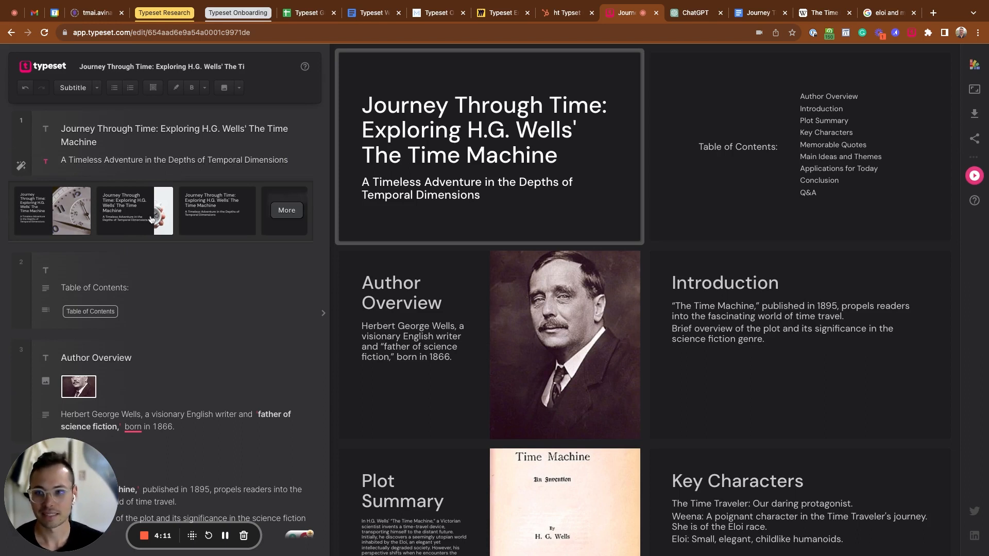
left_click(46, 217)
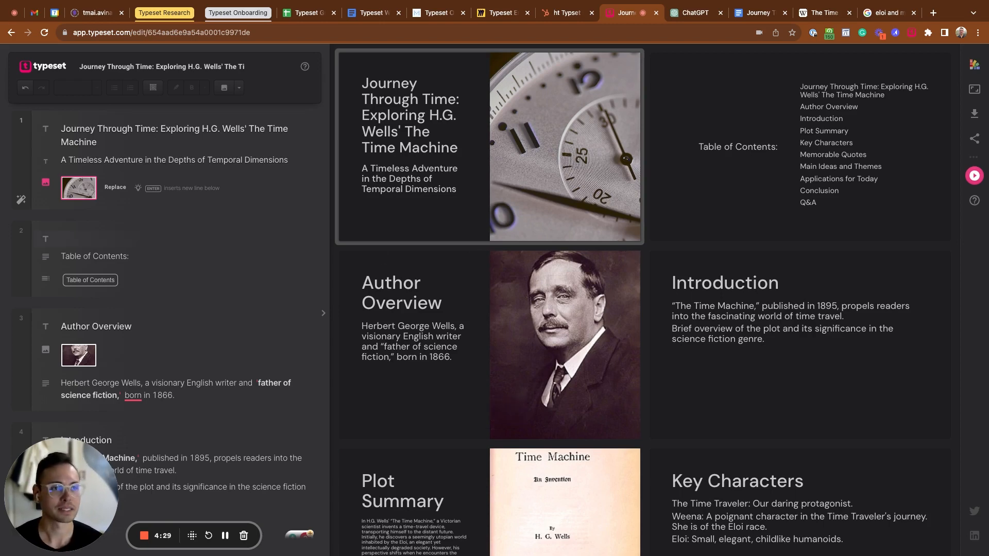
- Apply the Big Text theme to the whole deck and close the design settings
left_click(976, 66)
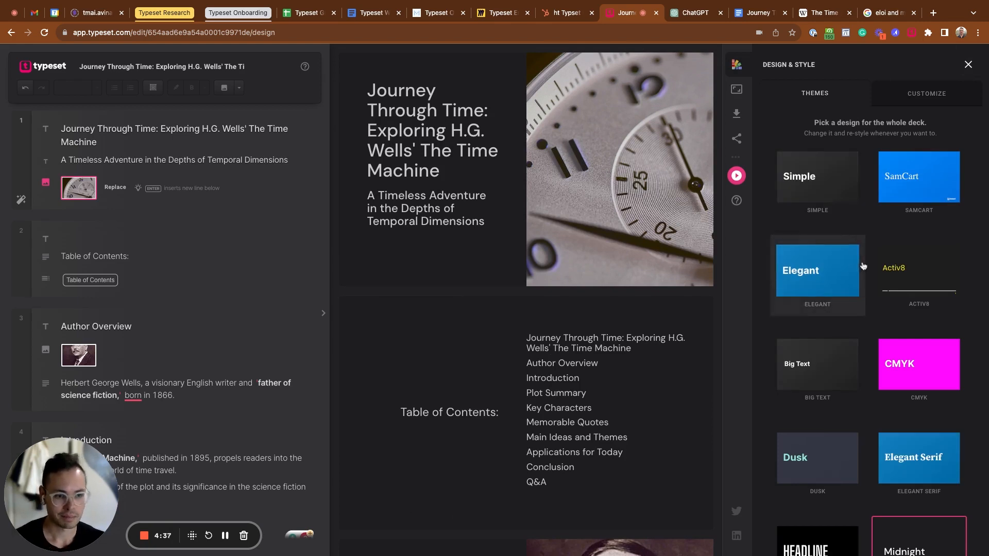
scroll(863, 265, "down", 3)
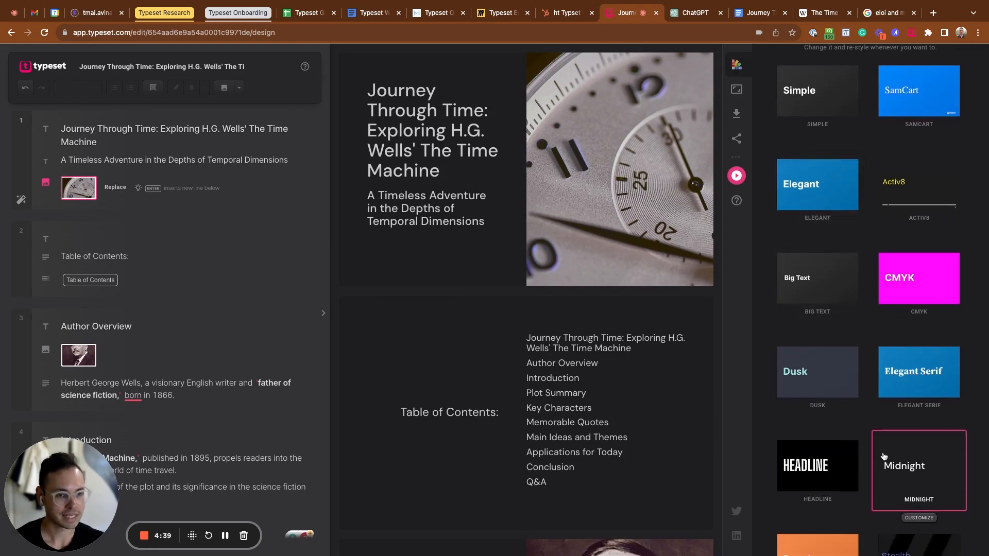
scroll(884, 456, "down", 1)
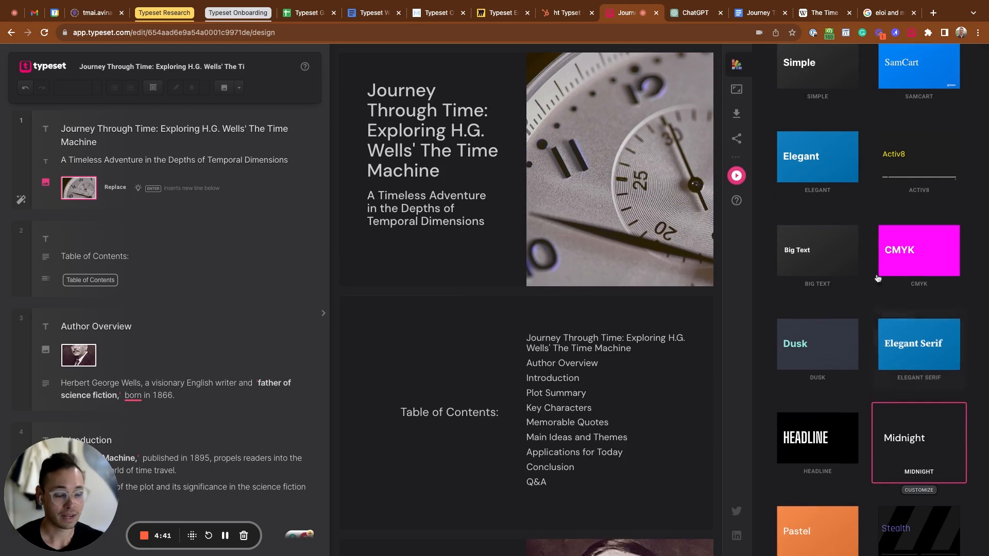
left_click(817, 244)
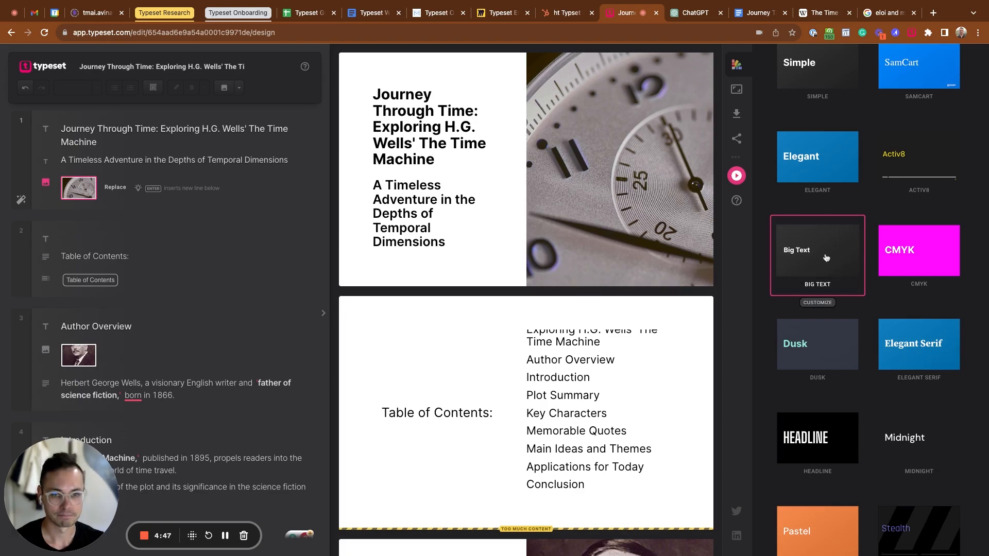
left_click(737, 65)
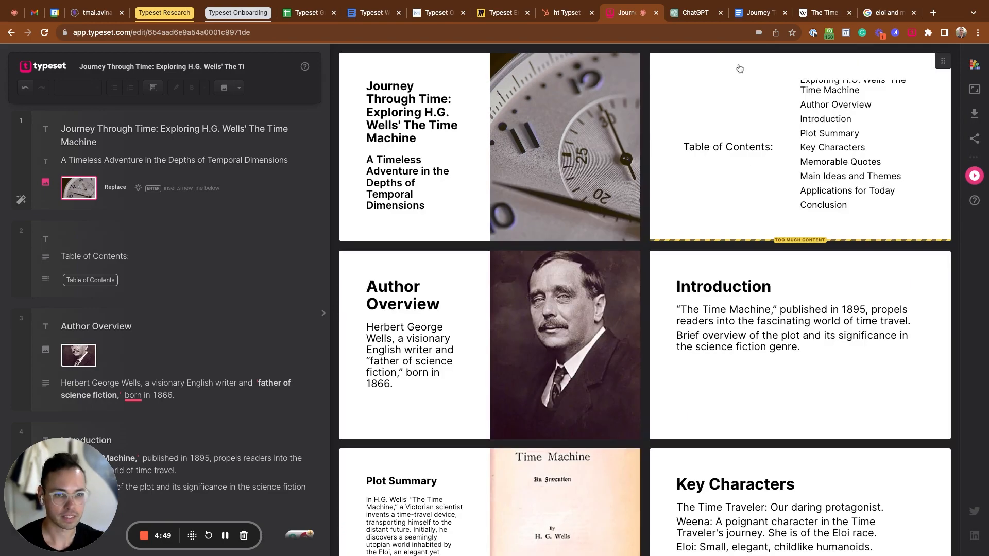
- Give the first slide the theme's dark background with white text, keeping the current layout
scroll(670, 258, "down", 8)
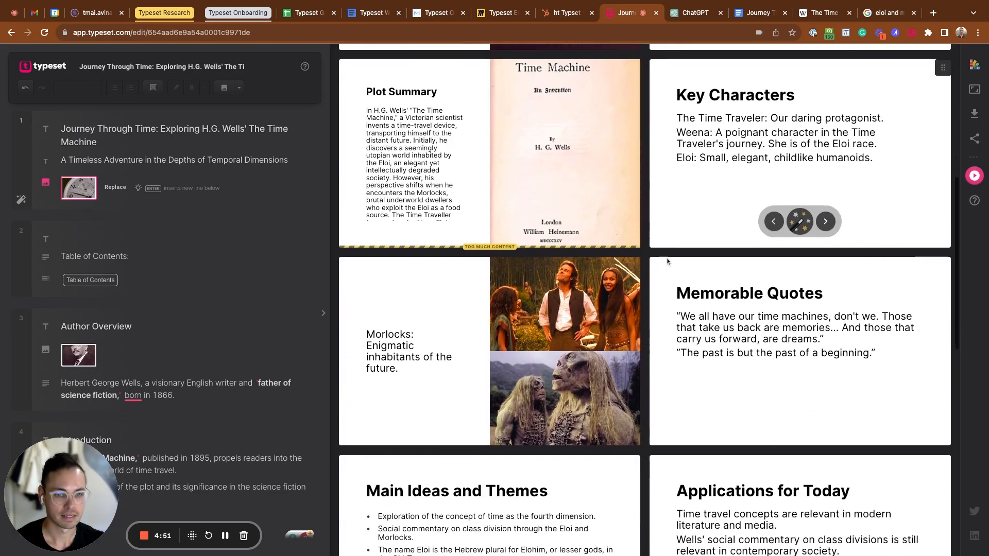
scroll(667, 261, "up", 8)
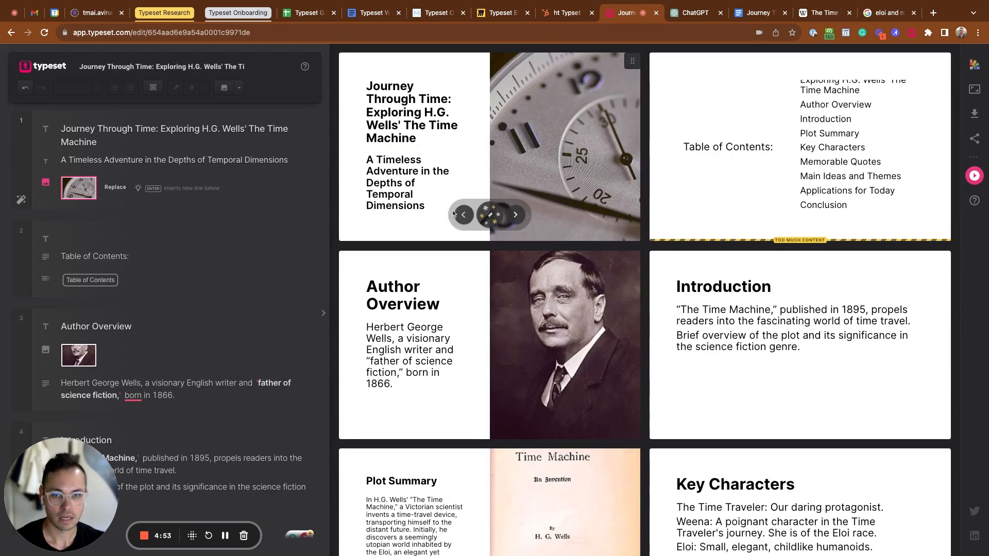
left_click(489, 215)
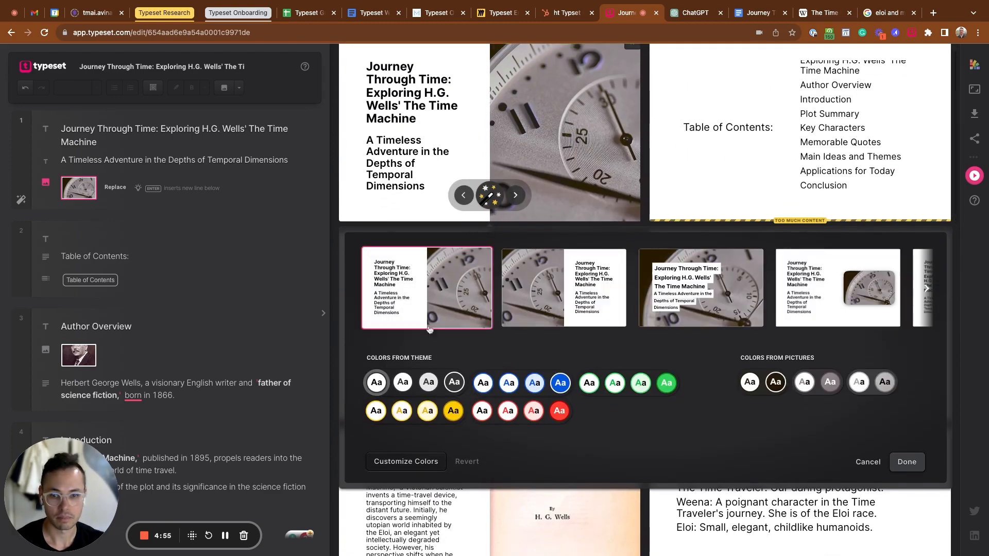
left_click(459, 387)
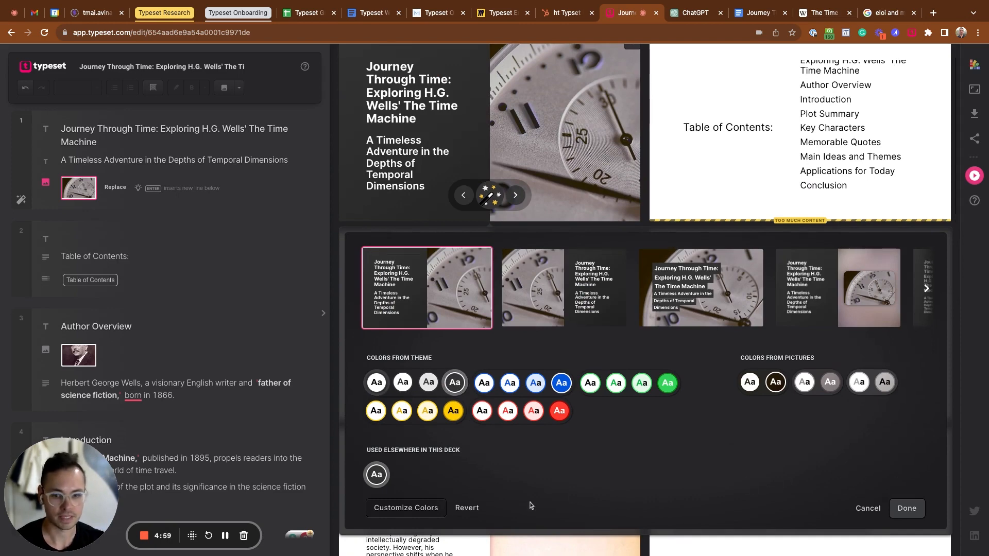
left_click(907, 508)
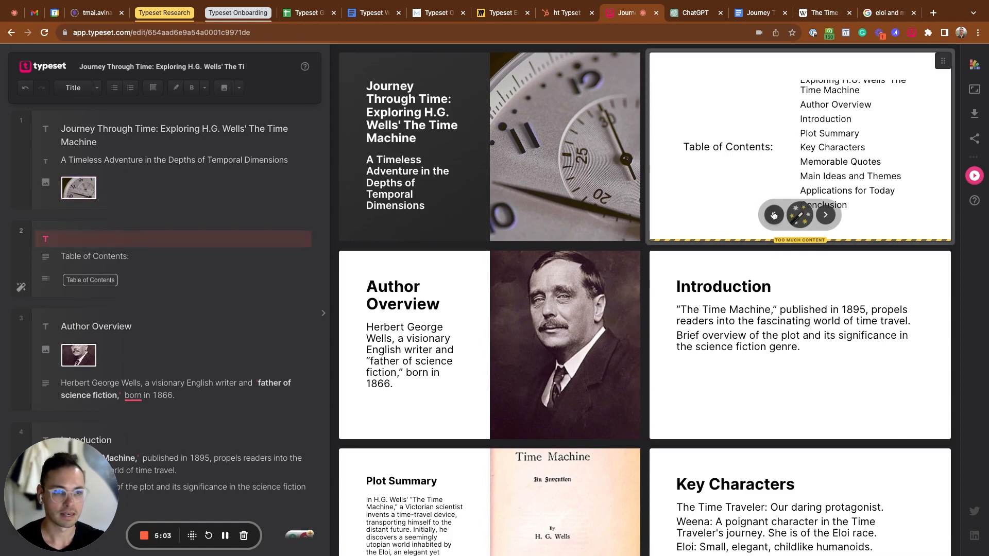
- Recolor the Table of Contents slide with the theme's dark background and white text
left_click(799, 215)
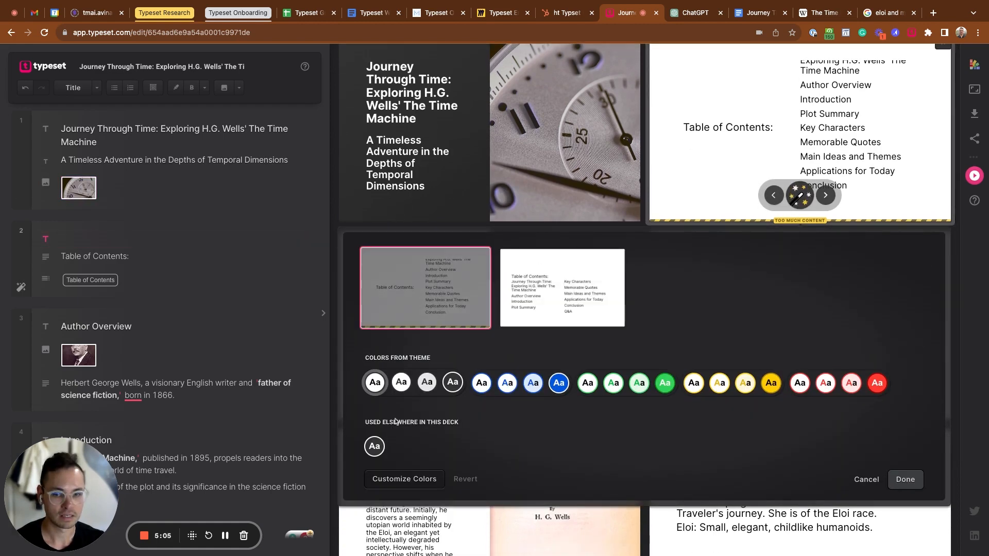
left_click(453, 382)
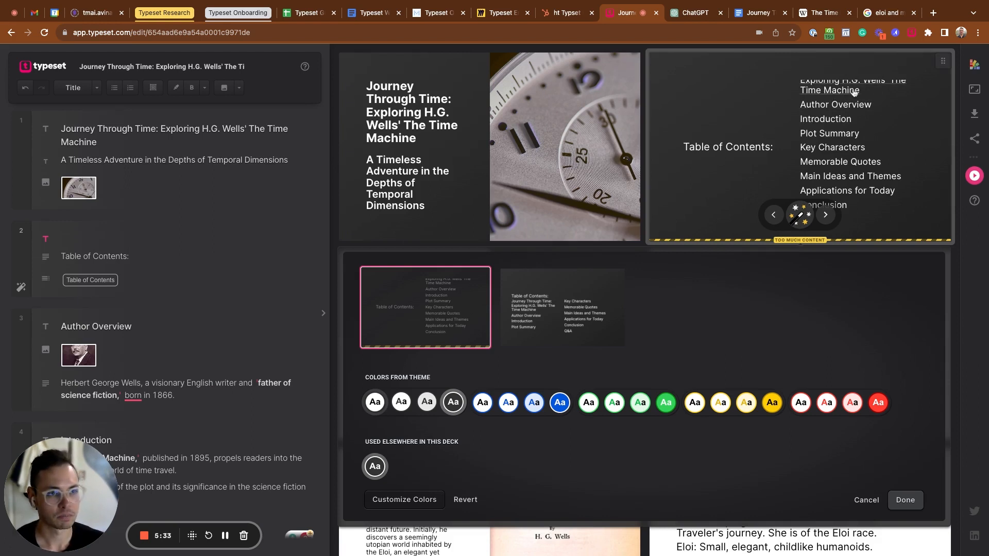
left_click(802, 215)
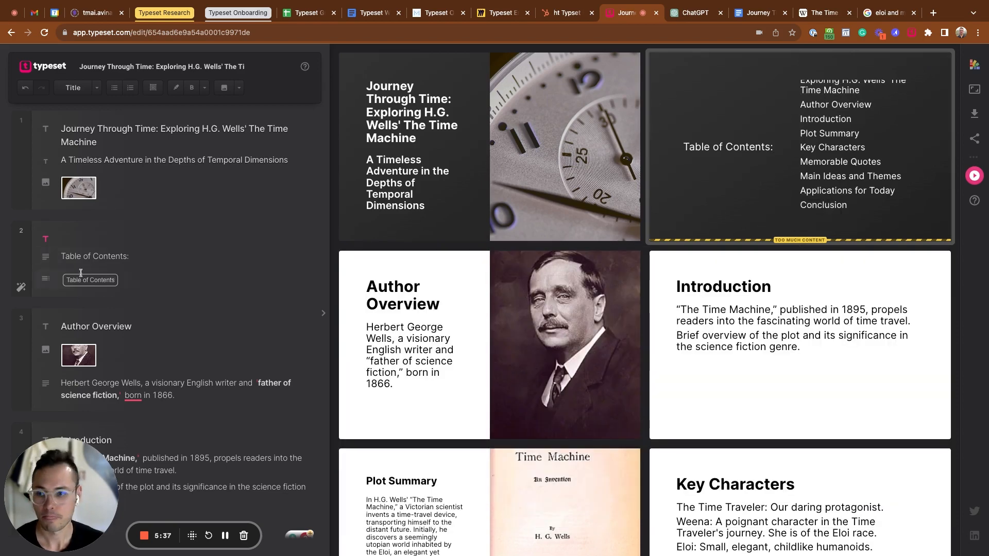
- Exclude the "Journey Through Time: Exploring H.G. Wells'…" title from the table of contents again and apply the update
left_click(134, 282)
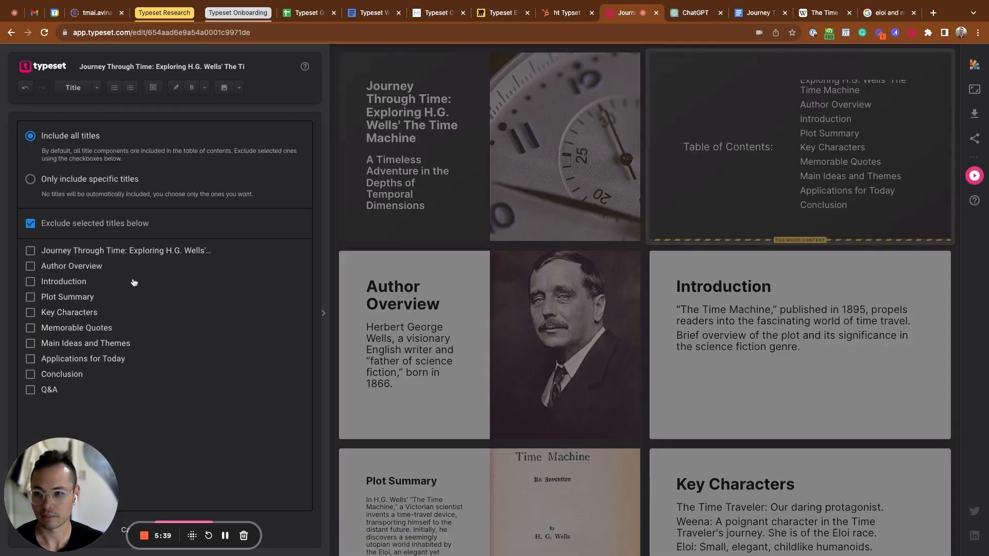
left_click(63, 251)
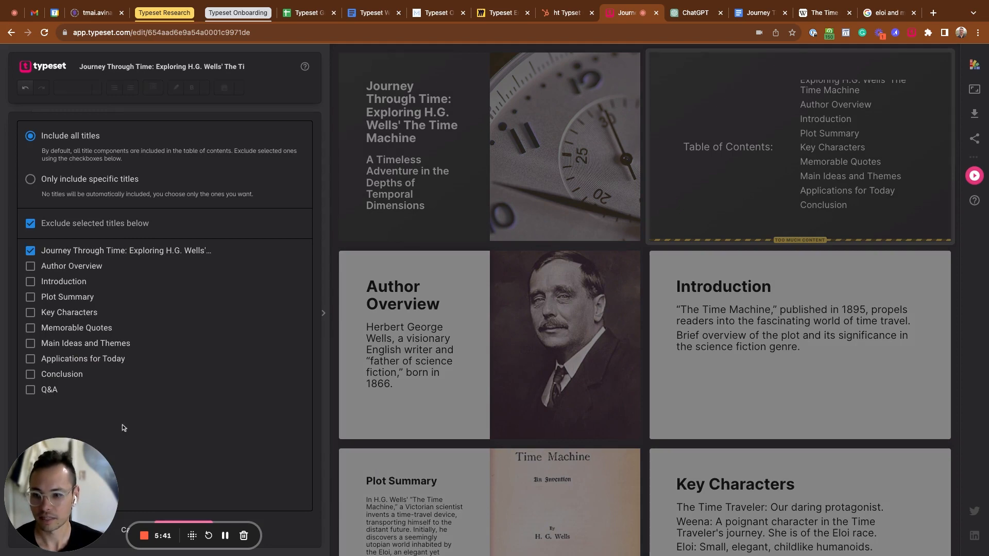
left_click_drag(98, 469, 98, 426)
left_click(167, 537)
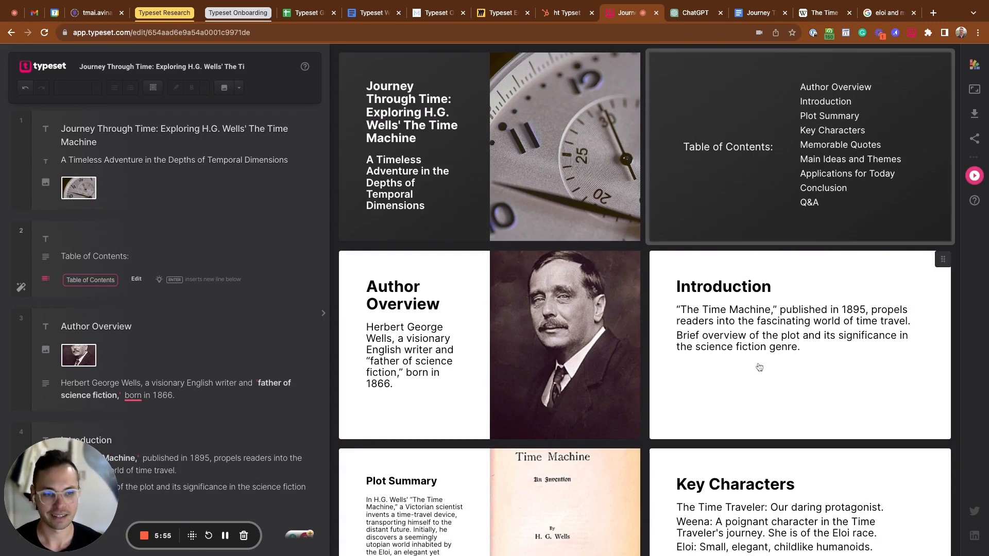
- Apply the dark color scheme already used elsewhere in the deck to the Introduction slide
left_click(801, 412)
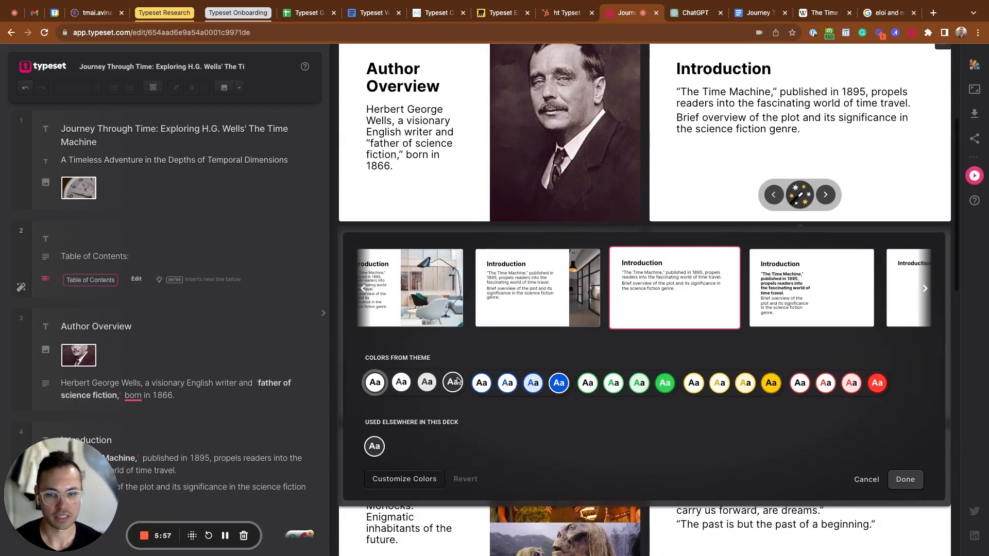
left_click(378, 448)
left_click(907, 478)
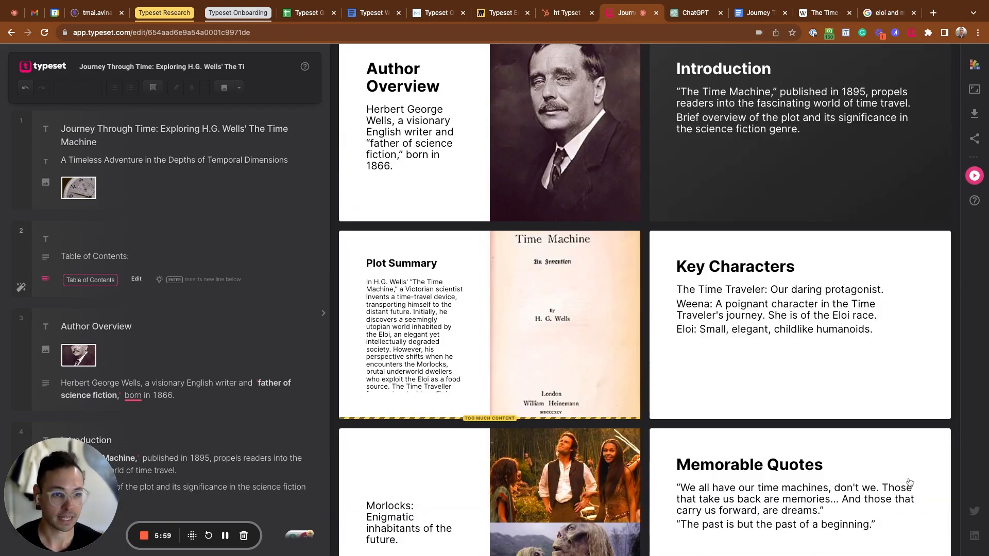
- Add an empty line below the Table of Contents component on the second slide
scroll(474, 274, "up", 3)
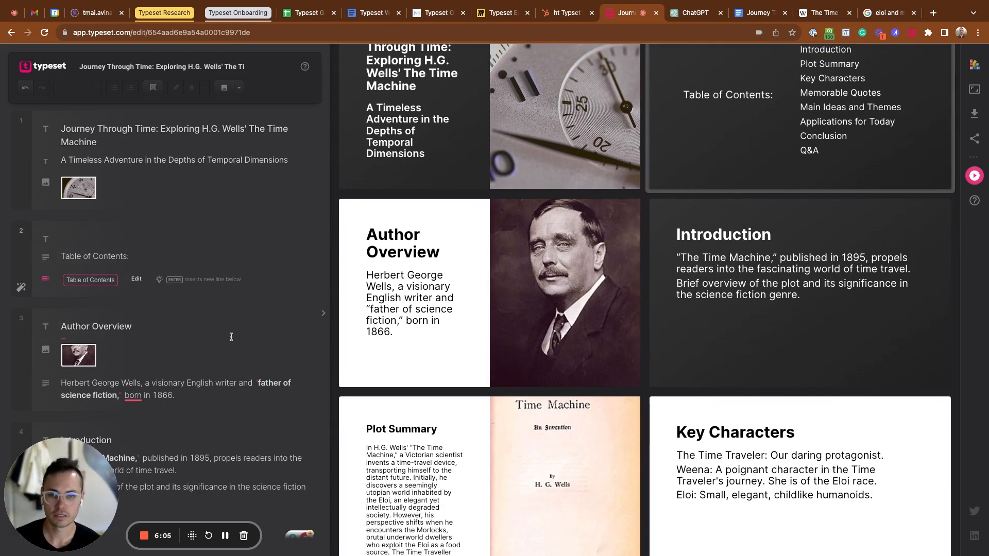
scroll(181, 291, "down", 2)
key("Return")
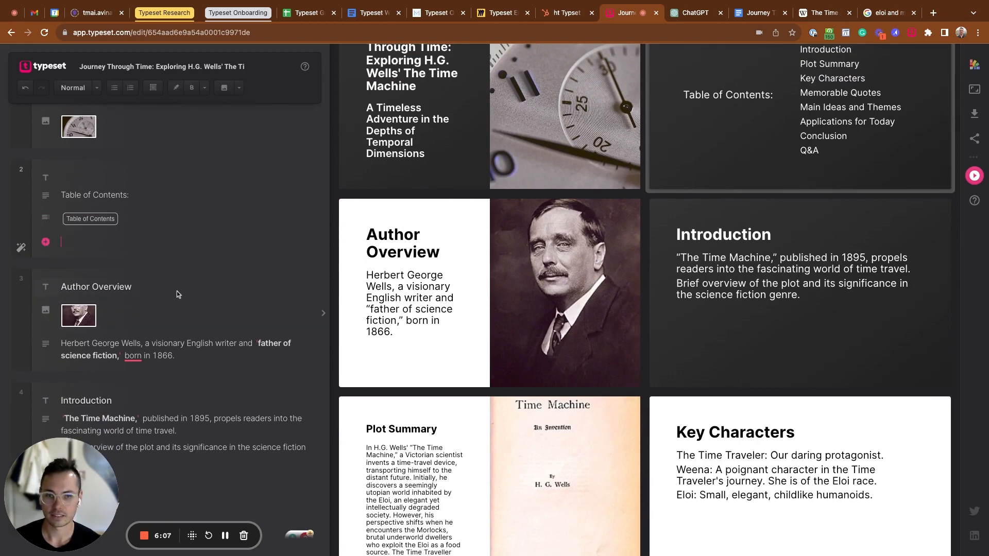
- Switch the Plot Summary slide to the layout with a wide text area and a narrow book title-page image on its right
mouse_move(583, 292)
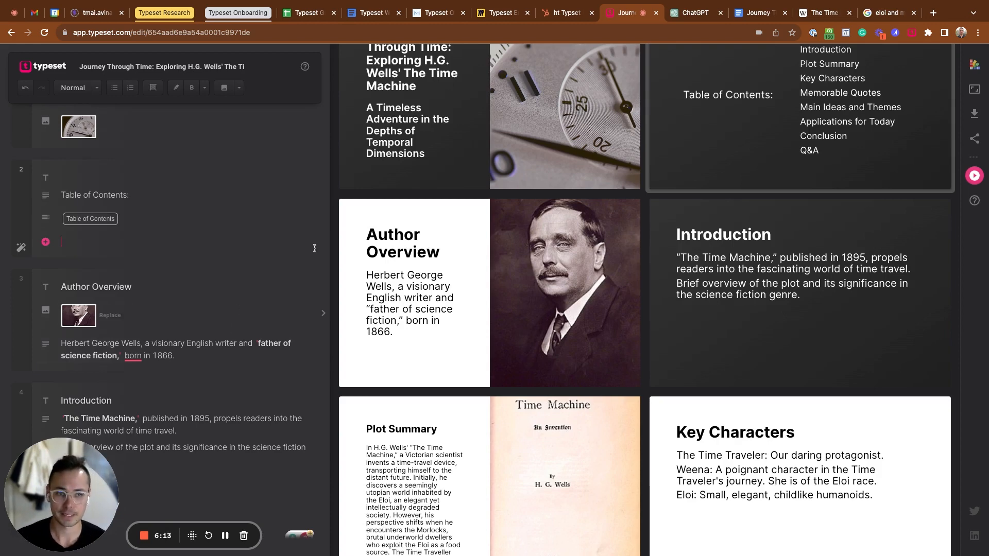
scroll(690, 296, "down", 2)
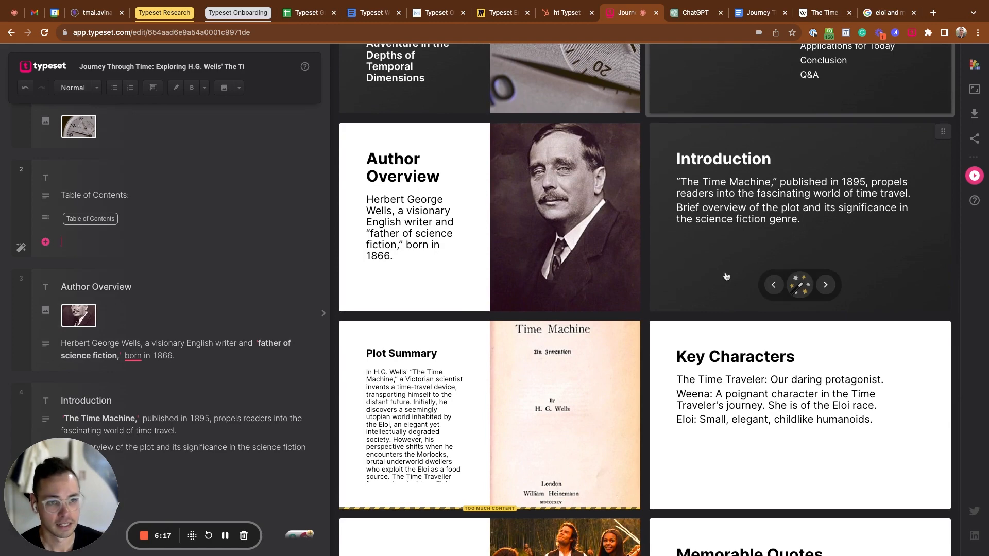
scroll(249, 247, "down", 6)
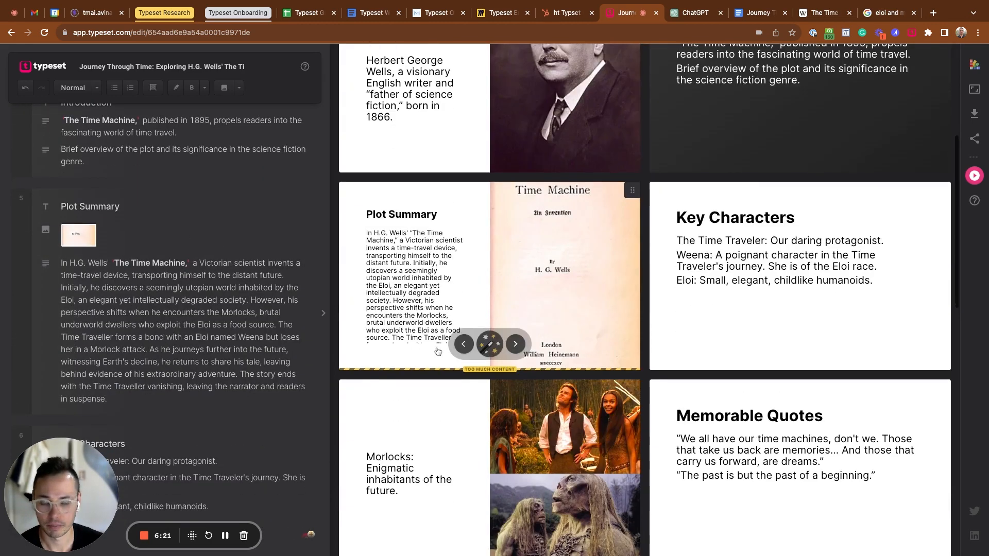
left_click(136, 314)
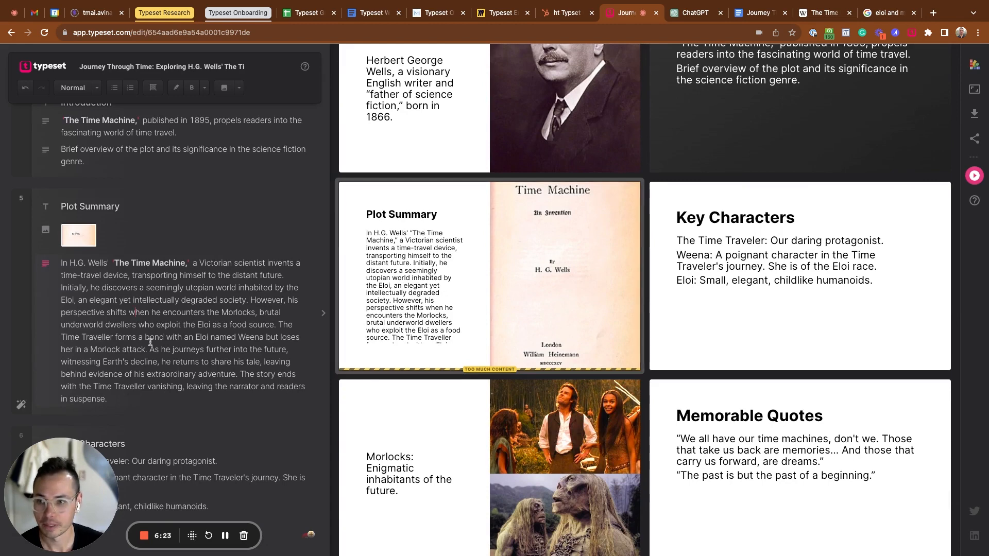
mouse_move(531, 304)
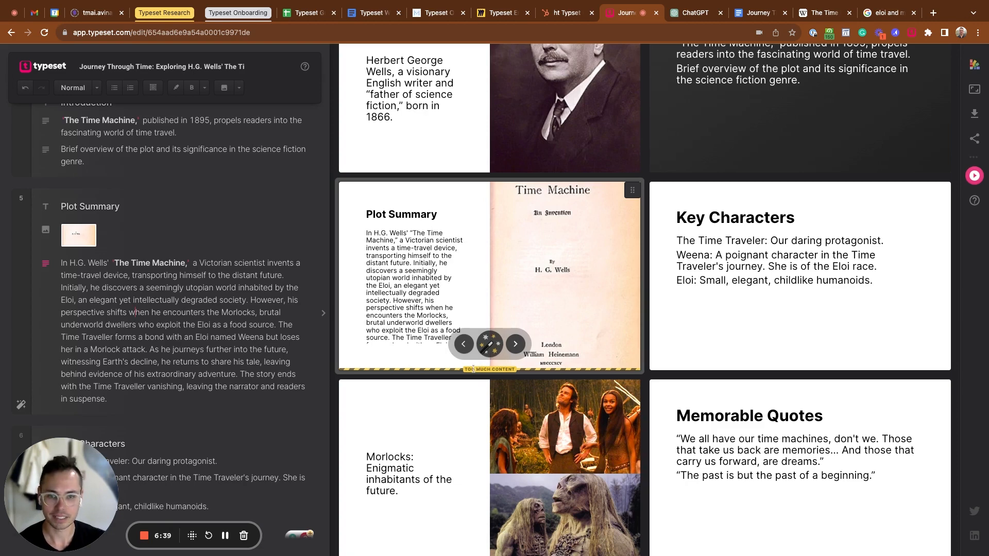
left_click(489, 344)
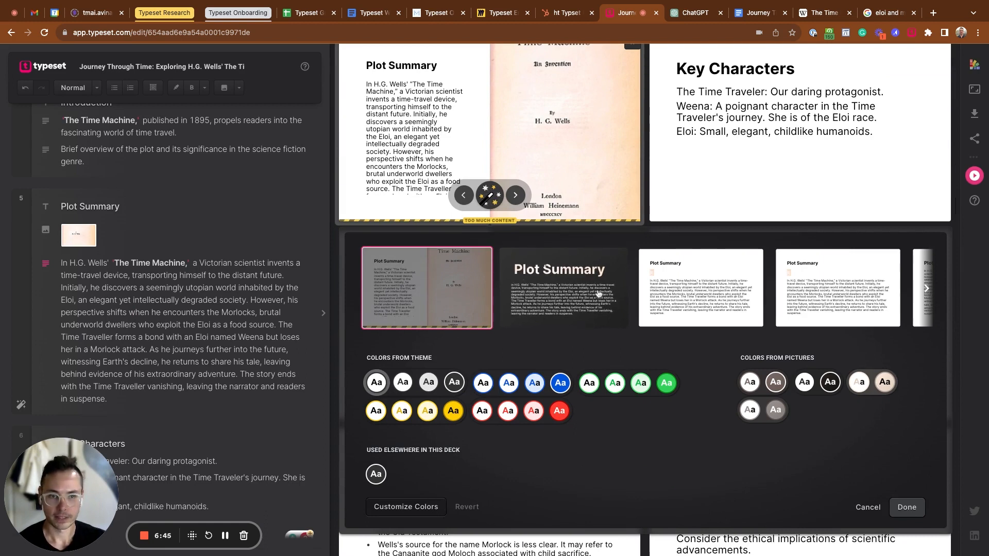
scroll(598, 295, "right", 5)
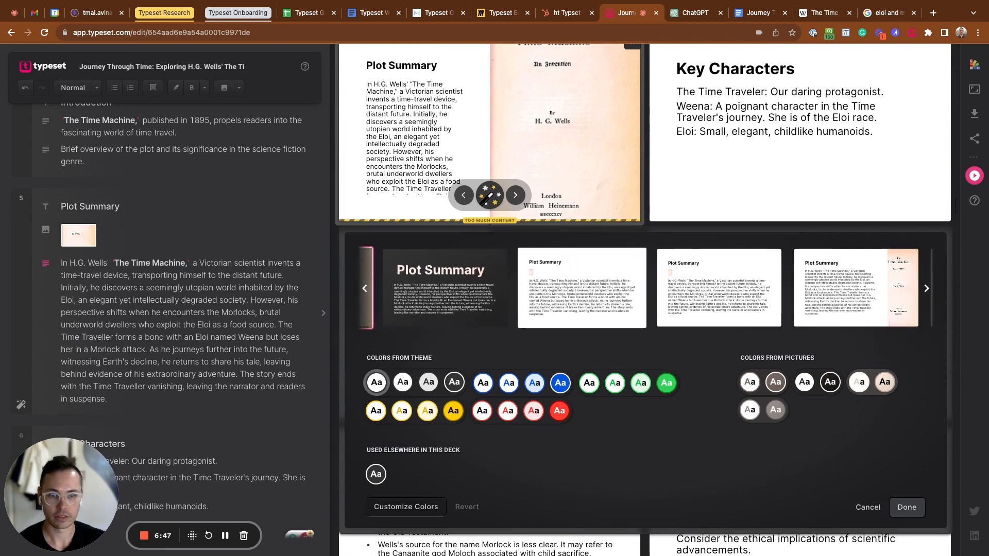
scroll(638, 293, "right", 2)
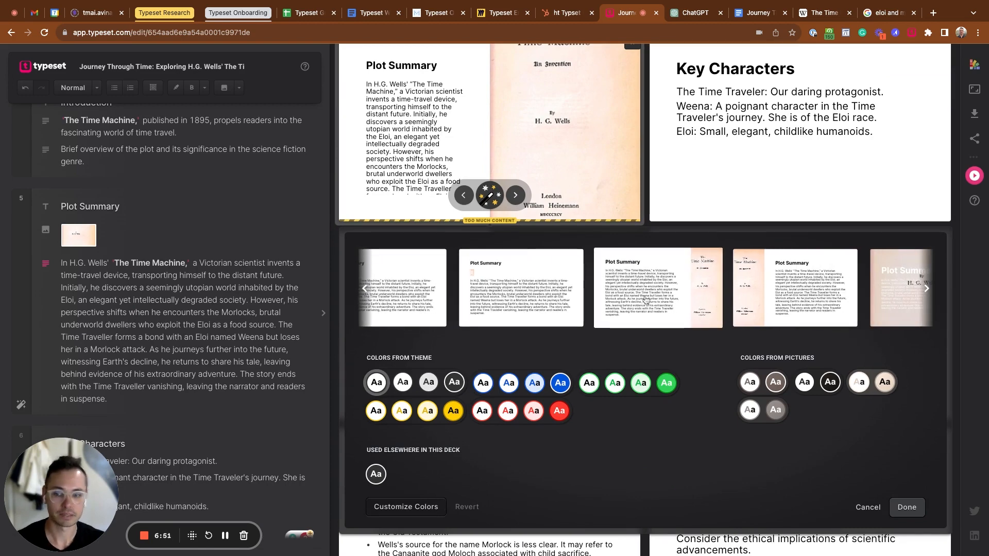
left_click(645, 300)
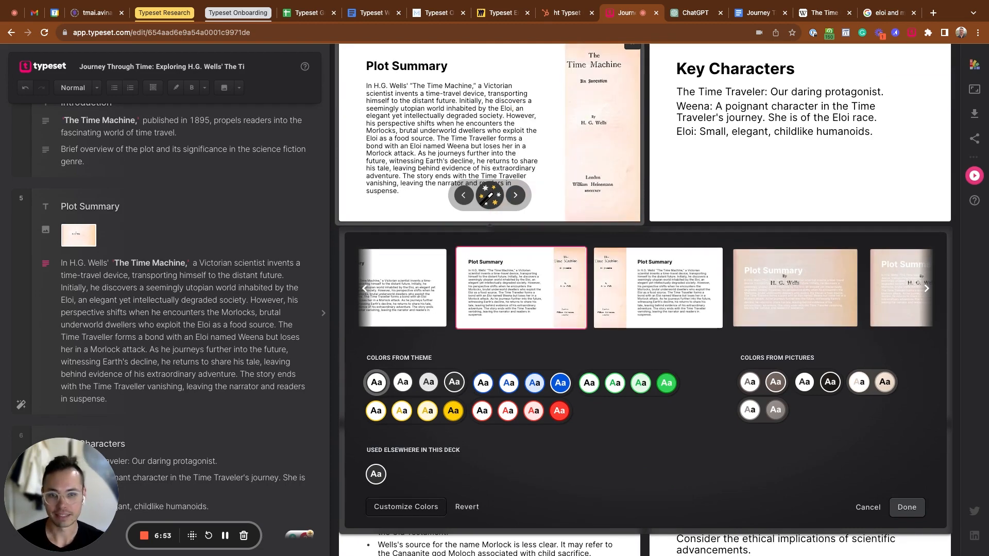
left_click(489, 198)
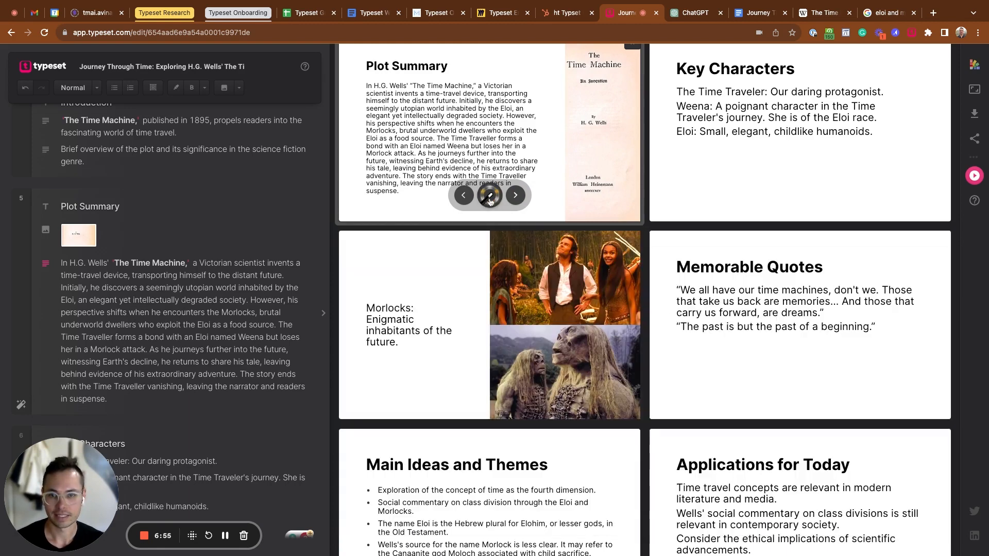
- Reposition the book title-page image within its frame on the Plot Summary slide so the full title shows, and confirm
scroll(472, 247, "up", 3)
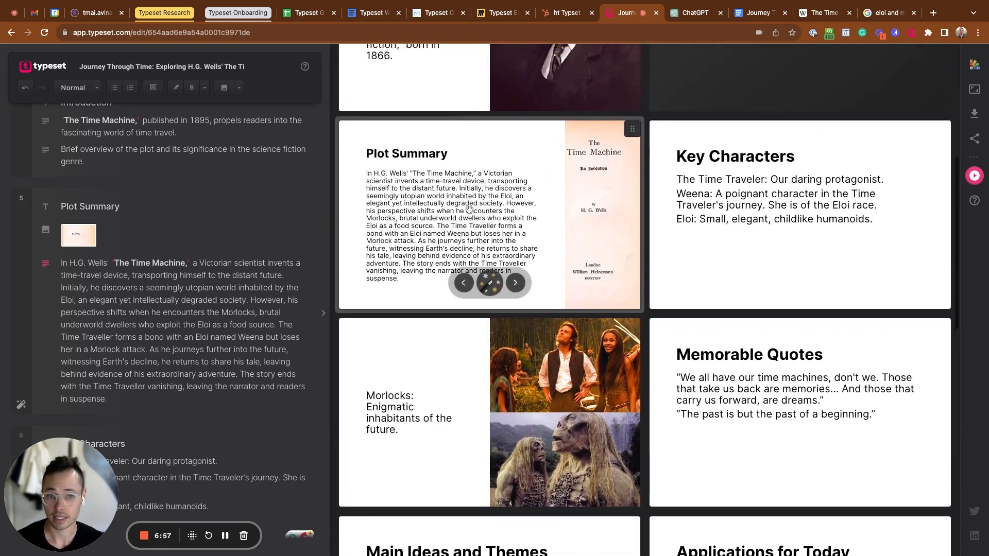
left_click(591, 222)
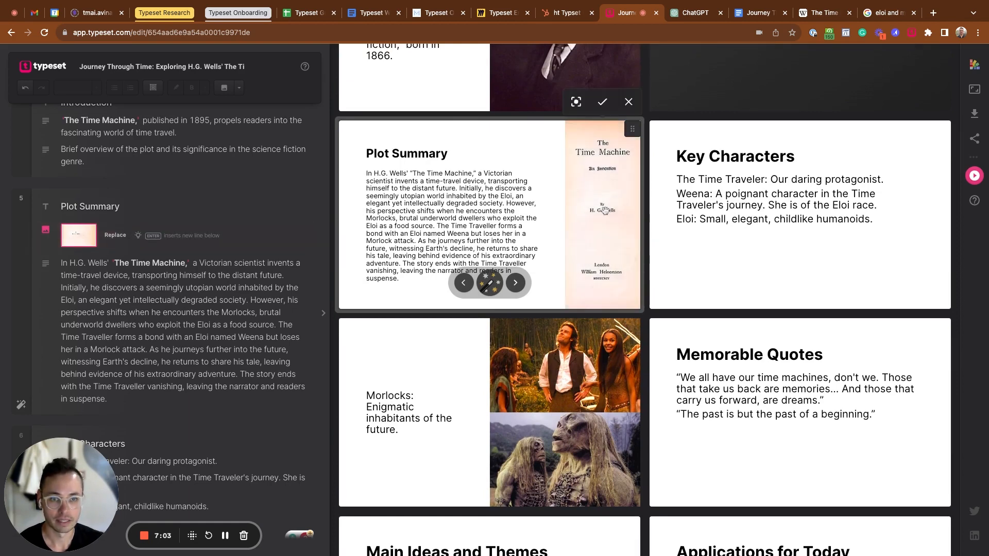
left_click(601, 103)
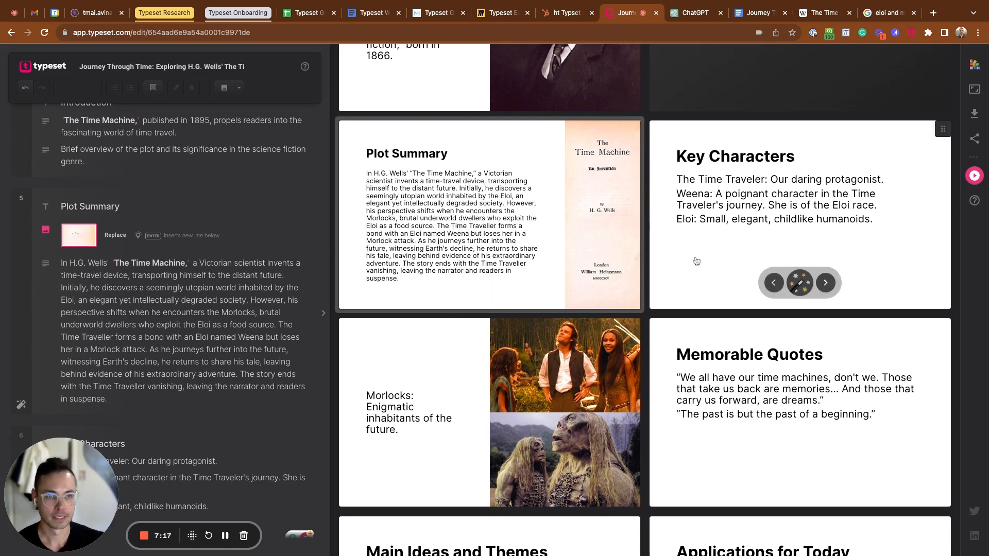
- Move the jungle photo from the Morlocks slide to the end of the Key Characters slide and reposition its crop to show the man and woman
scroll(696, 261, "down", 1)
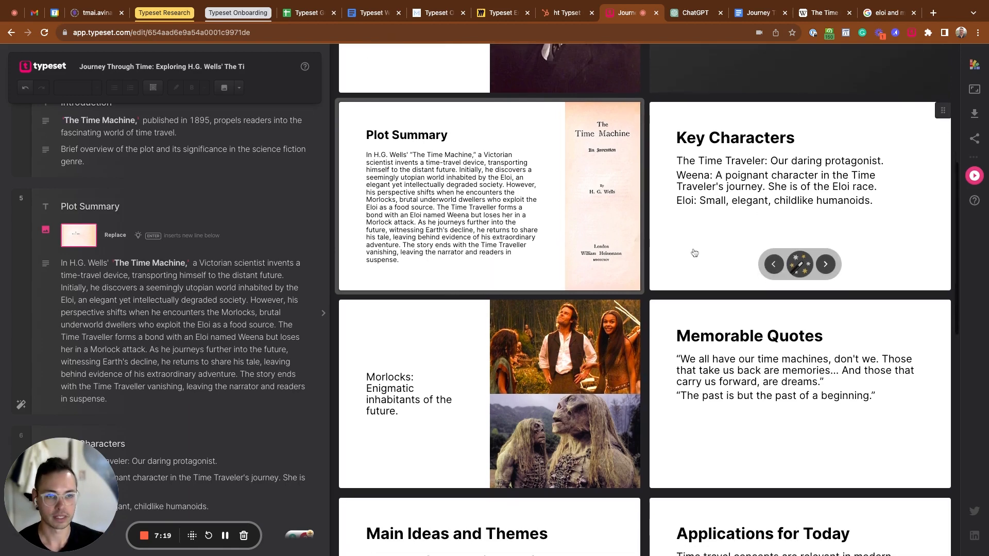
scroll(284, 300, "down", 5)
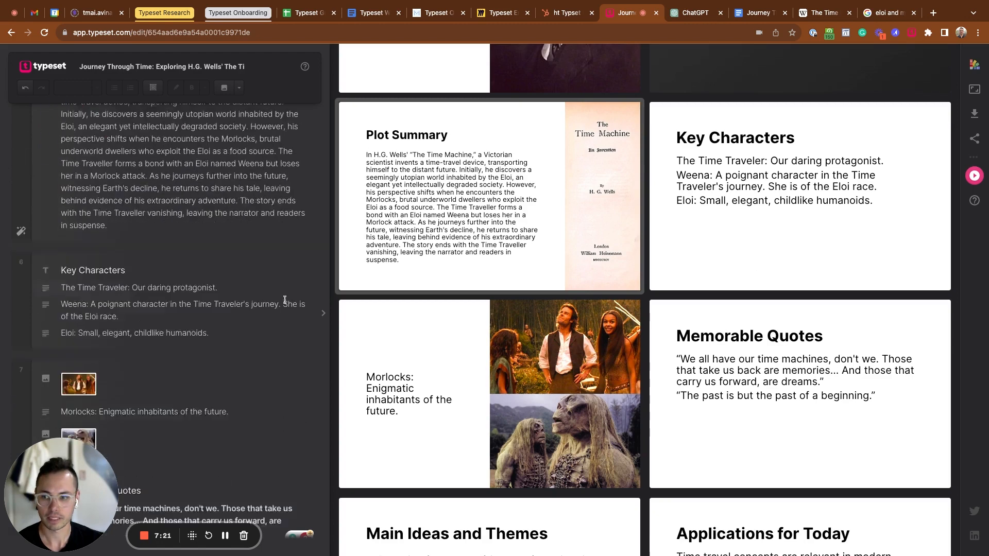
scroll(211, 281, "down", 1)
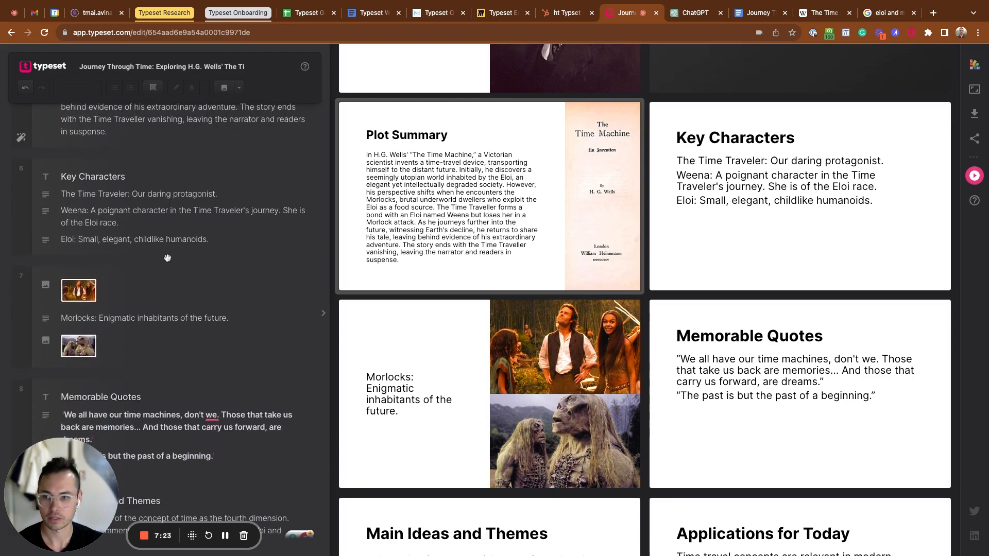
scroll(621, 254, "down", 2)
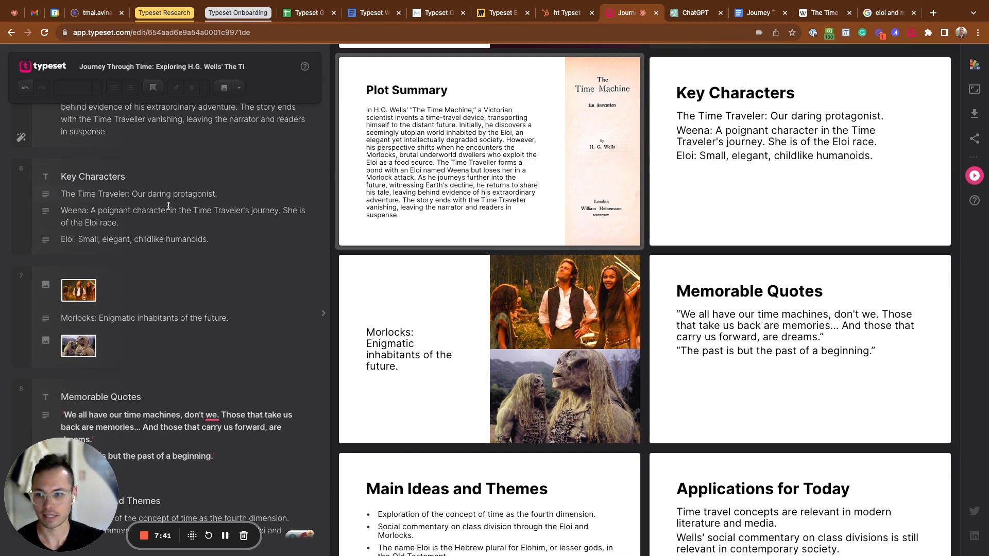
mouse_move(50, 260)
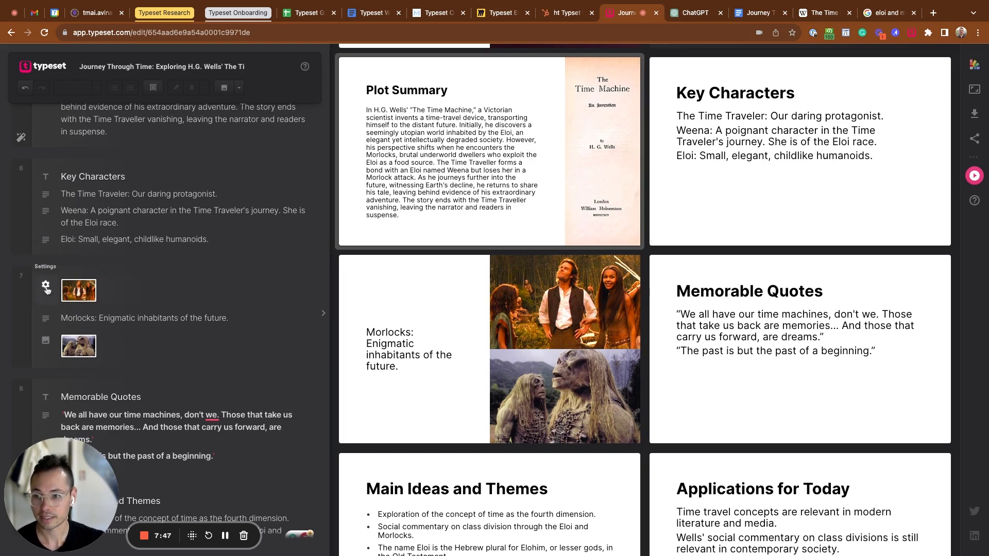
left_click_drag(47, 291, 48, 249)
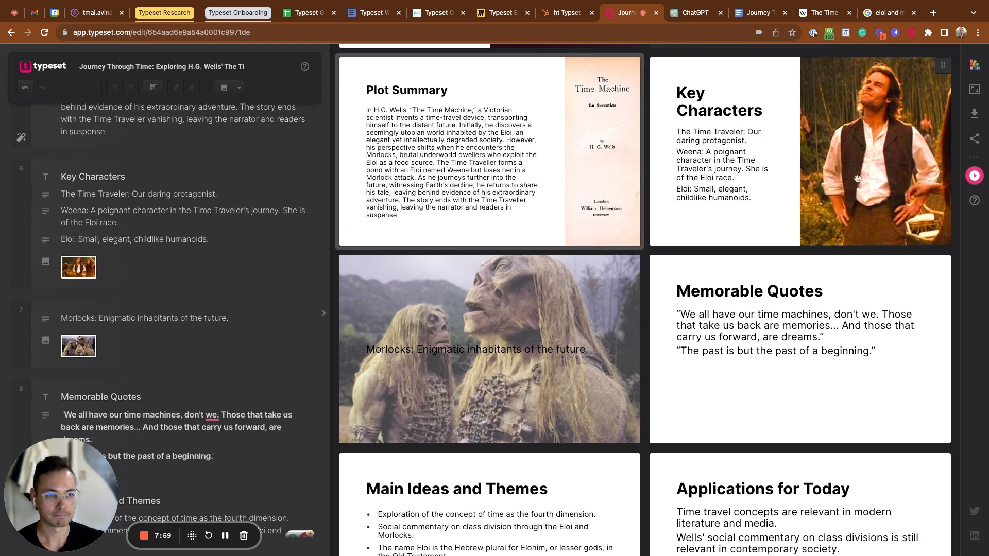
left_click(847, 136)
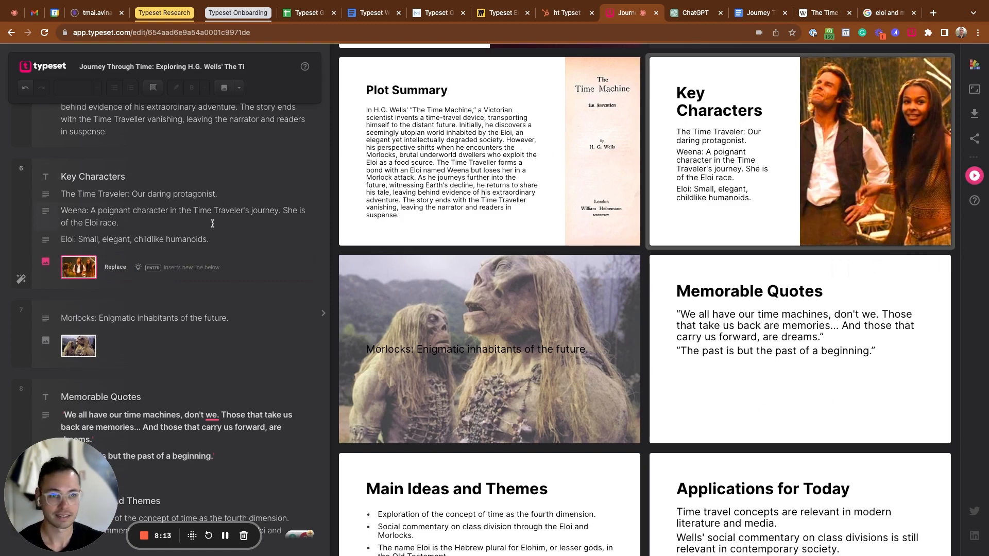
- Switch the Morlocks slide to the layout with a full-width image above a white caption strip
scroll(464, 206, "down", 3)
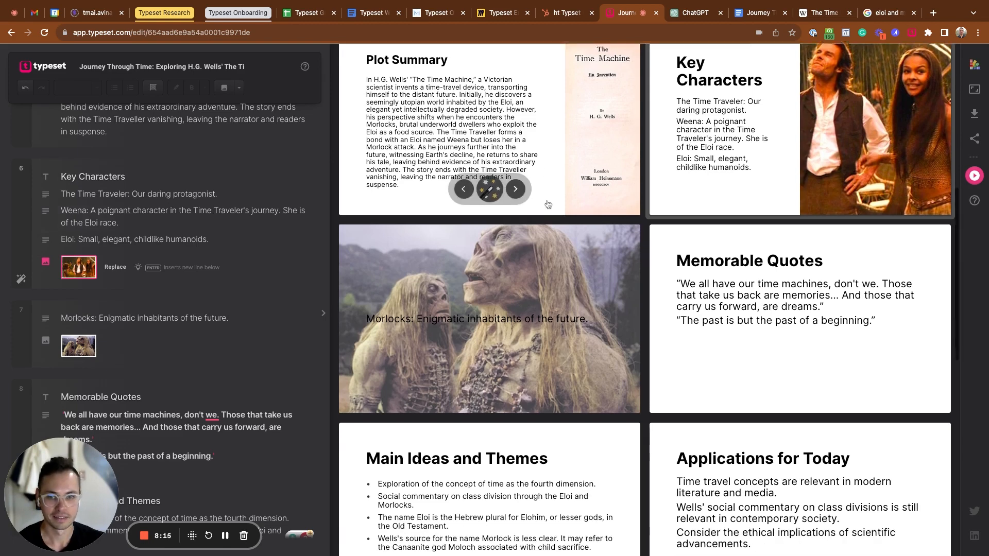
scroll(212, 279, "down", 5)
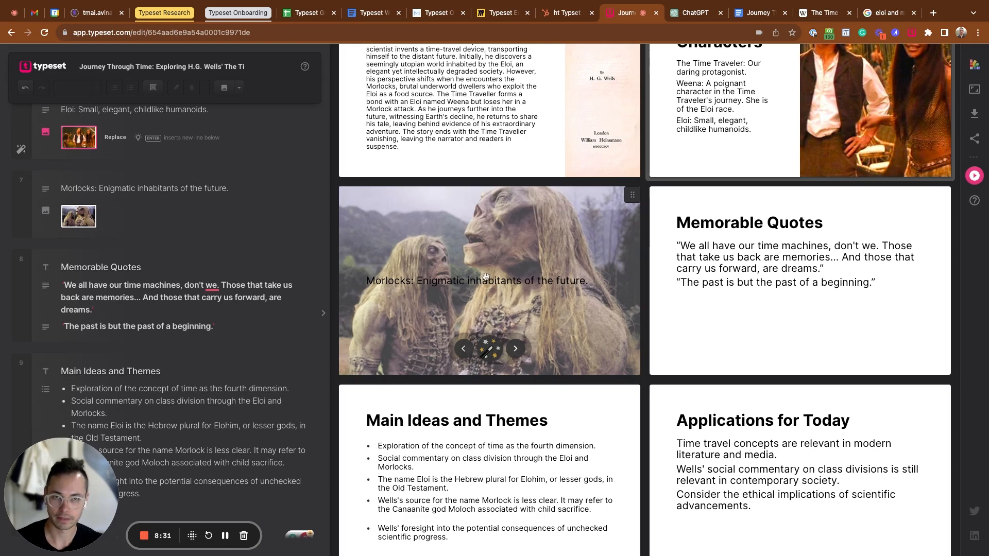
left_click(497, 355)
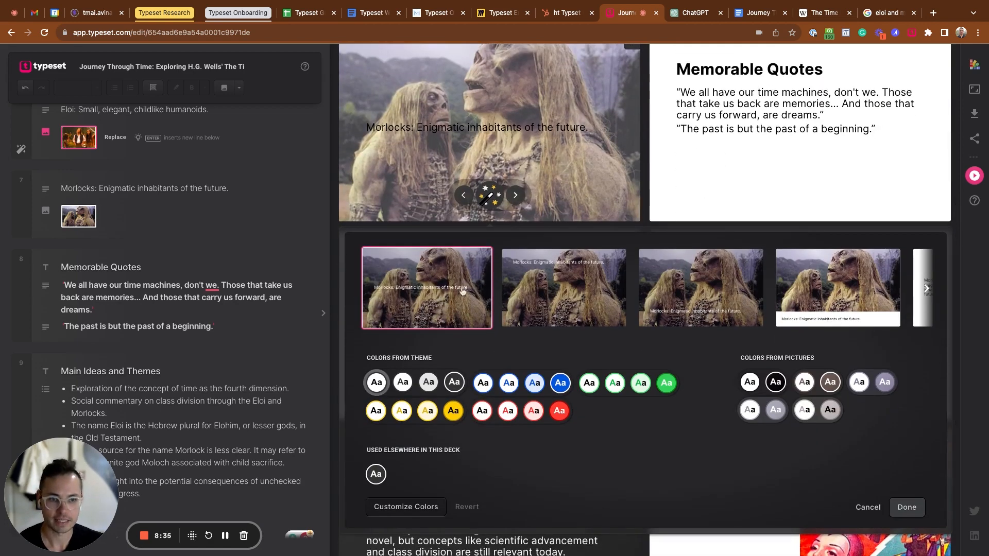
scroll(620, 292, "right", 3)
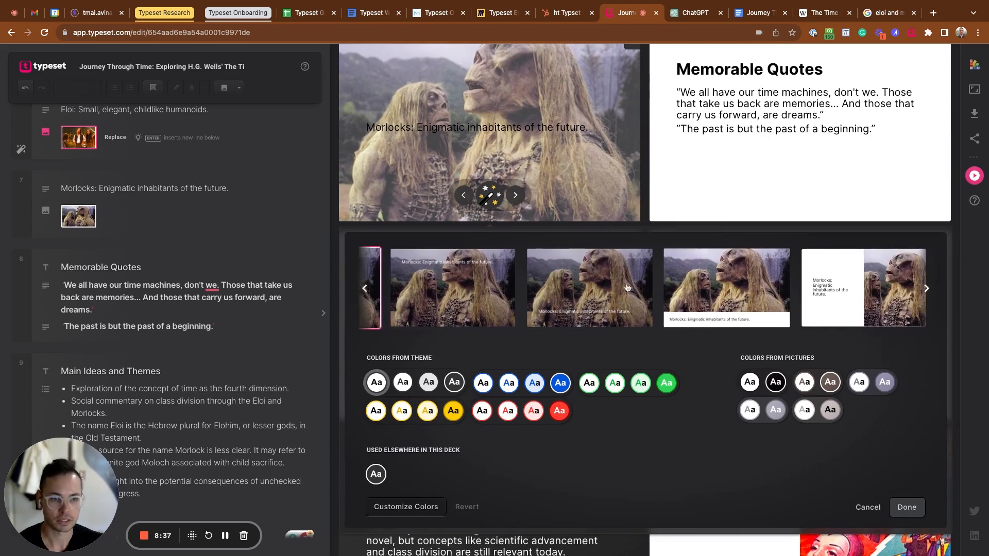
scroll(706, 292, "right", 1)
left_click(700, 294)
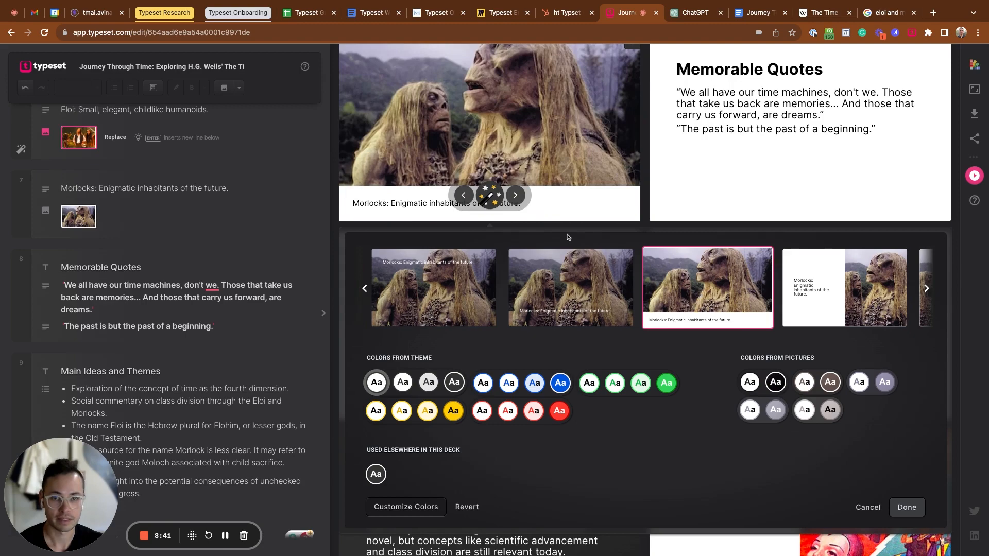
left_click(489, 196)
scroll(563, 152, "up", 3)
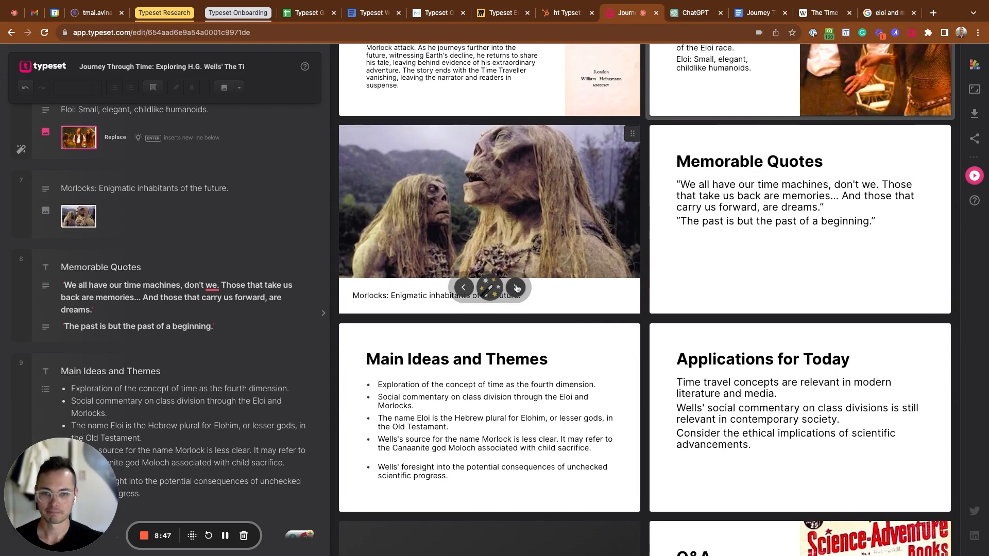
- Set the text format of both quotations on the Memorable Quotes slide to Quote
mouse_move(354, 303)
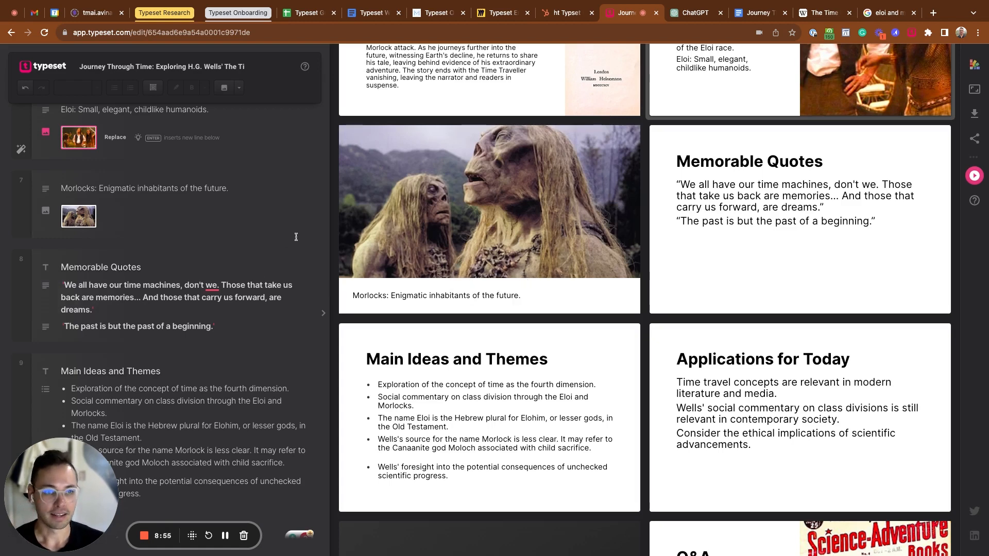
scroll(722, 260, "down", 1)
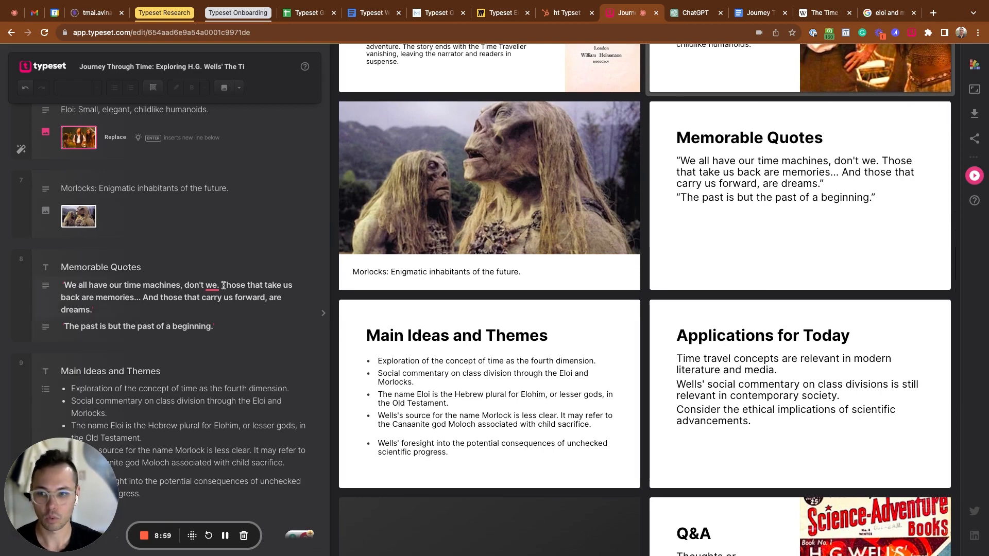
left_click(103, 290)
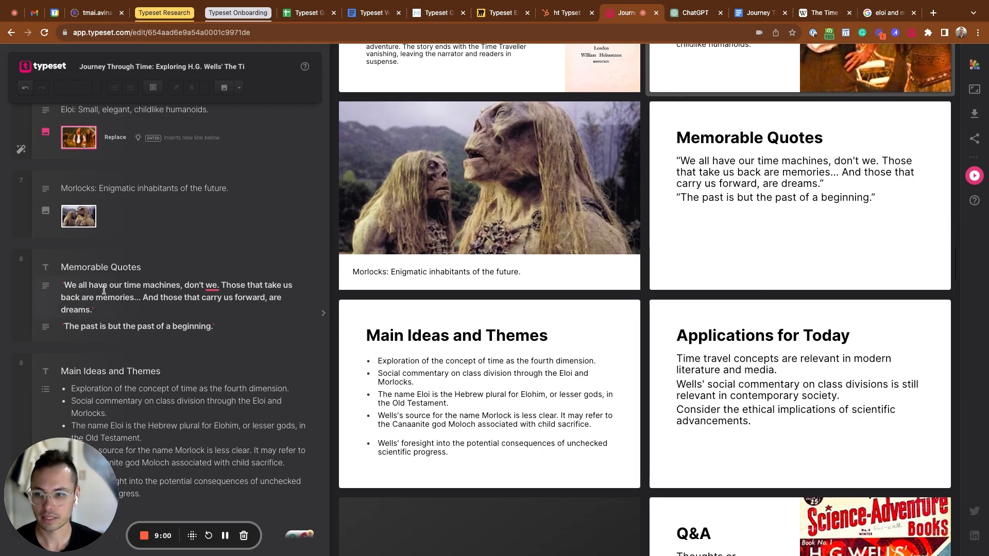
left_click(46, 286)
left_click(61, 285)
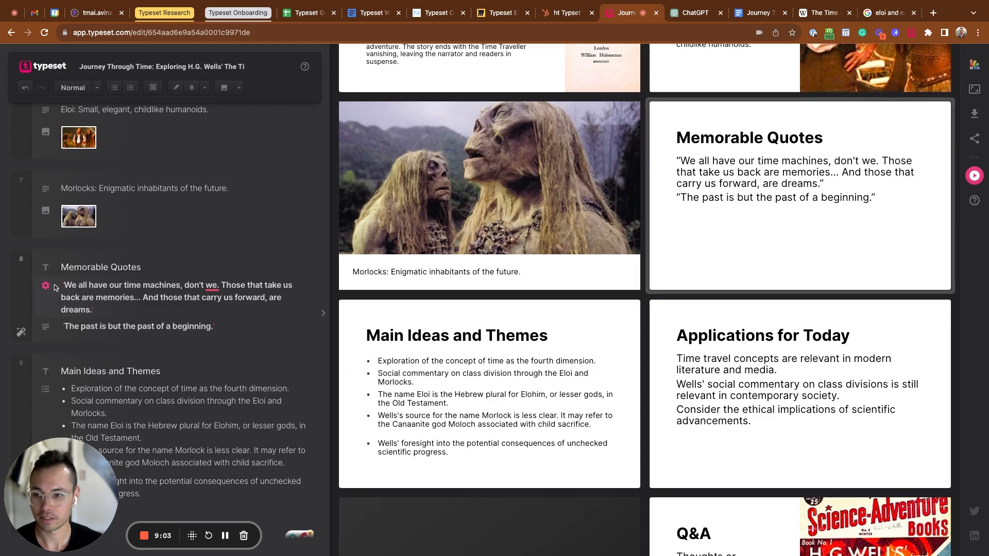
left_click(95, 90)
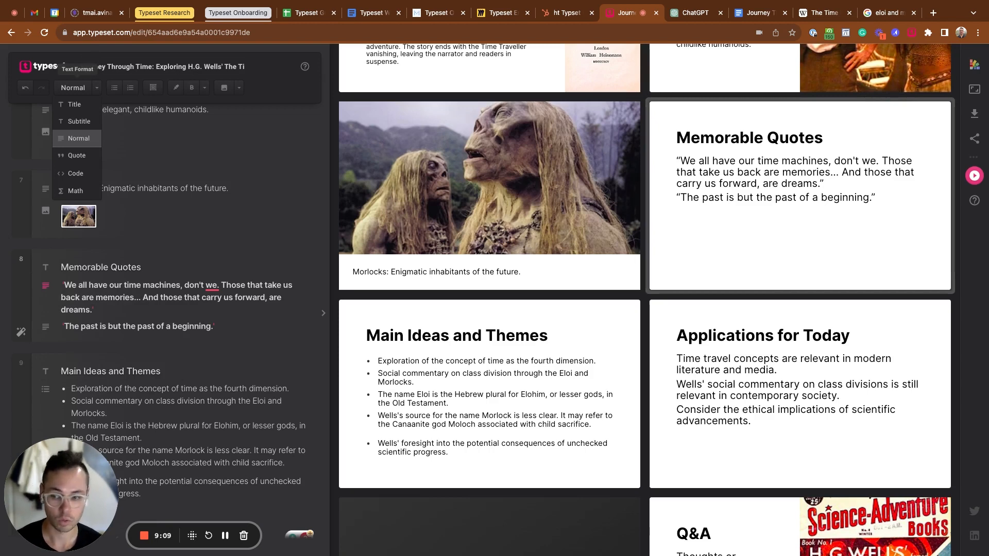
left_click(76, 156)
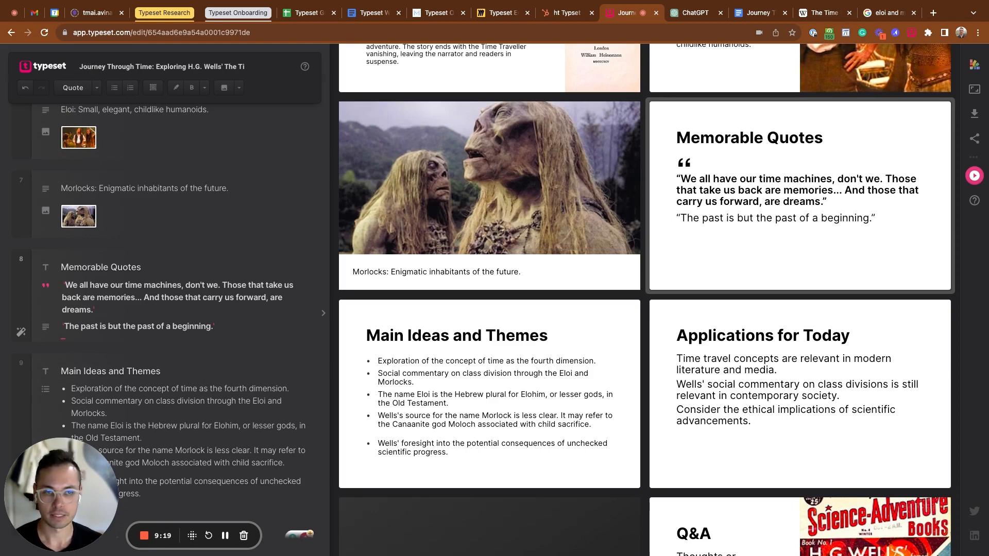
left_click(79, 323)
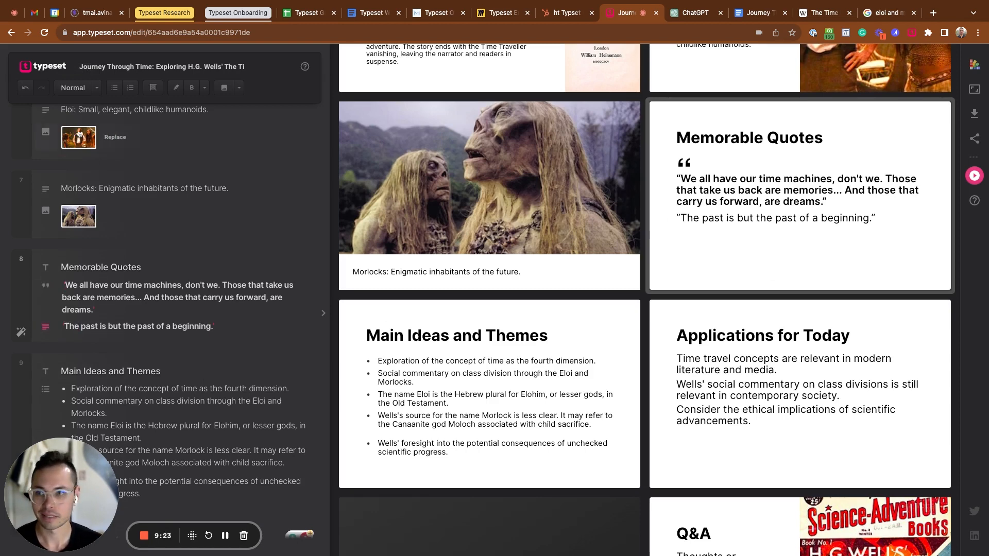
left_click(96, 88)
left_click(81, 156)
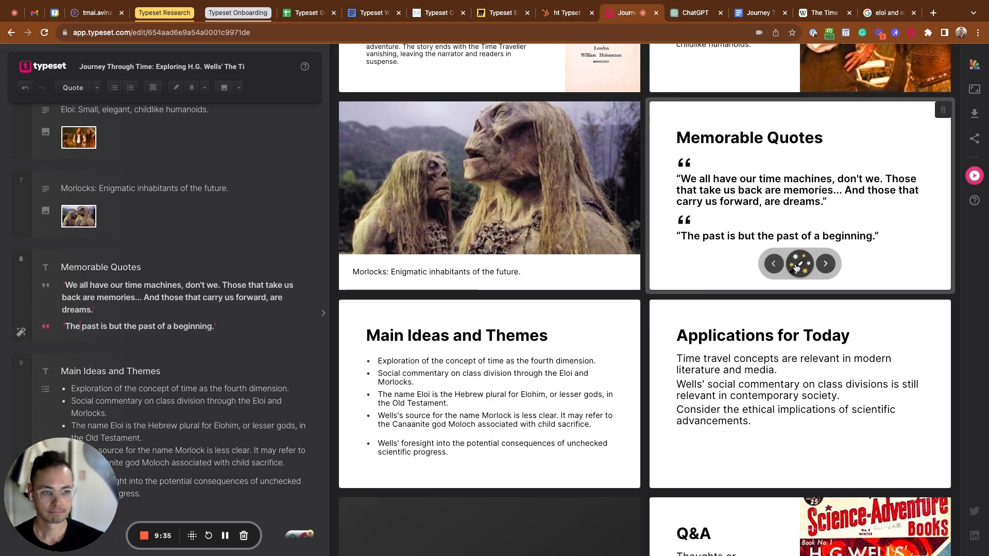
- Apply the dark color scheme already used elsewhere in the deck to the Memorable Quotes slide
left_click(797, 266)
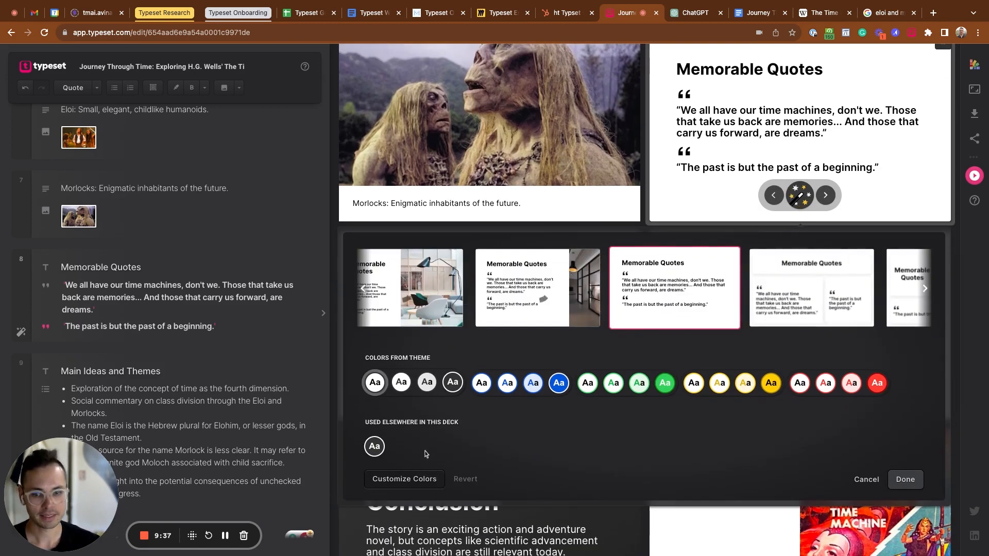
left_click(374, 447)
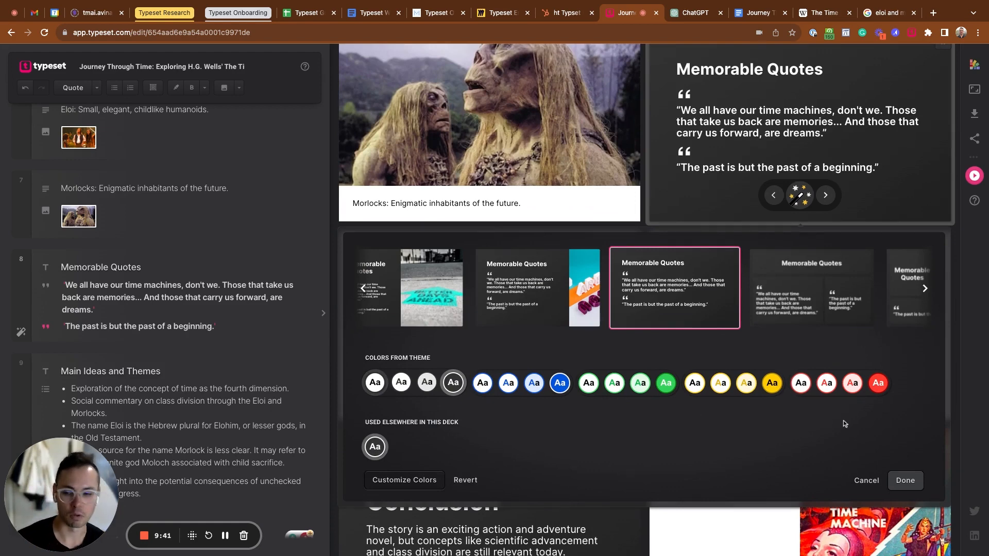
left_click(902, 482)
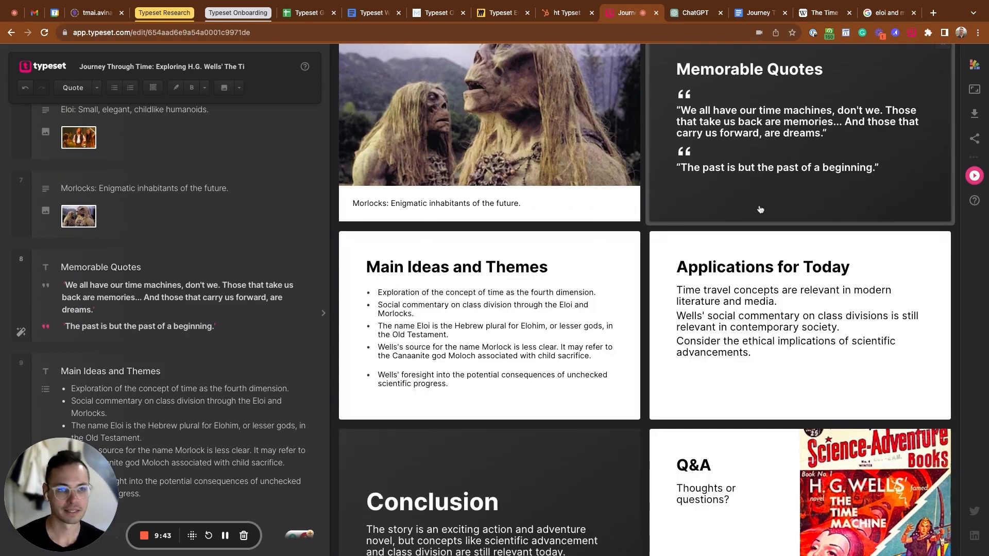
scroll(760, 209, "up", 1)
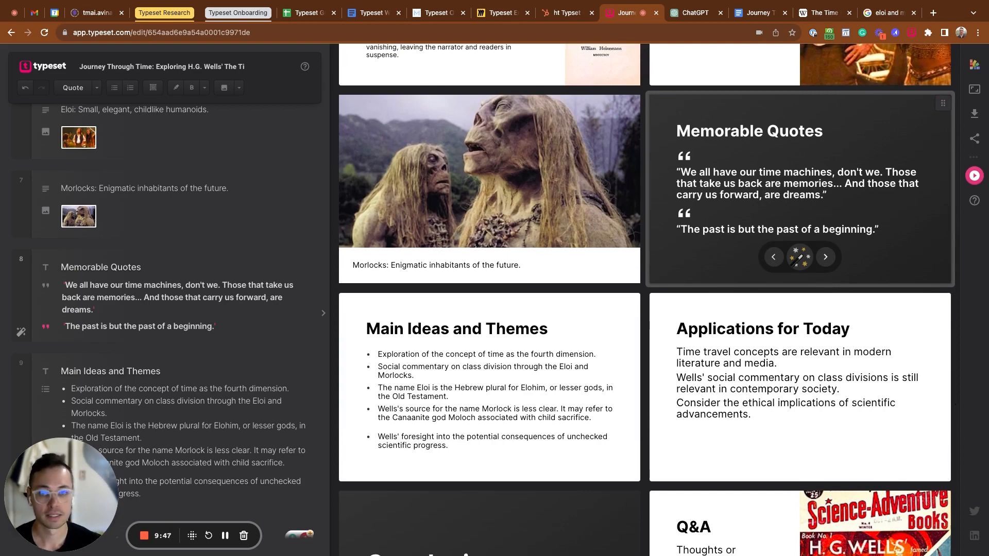
- Make the word "time" bold in the first bullet of the Main Ideas and Themes slide
scroll(515, 289, "down", 2)
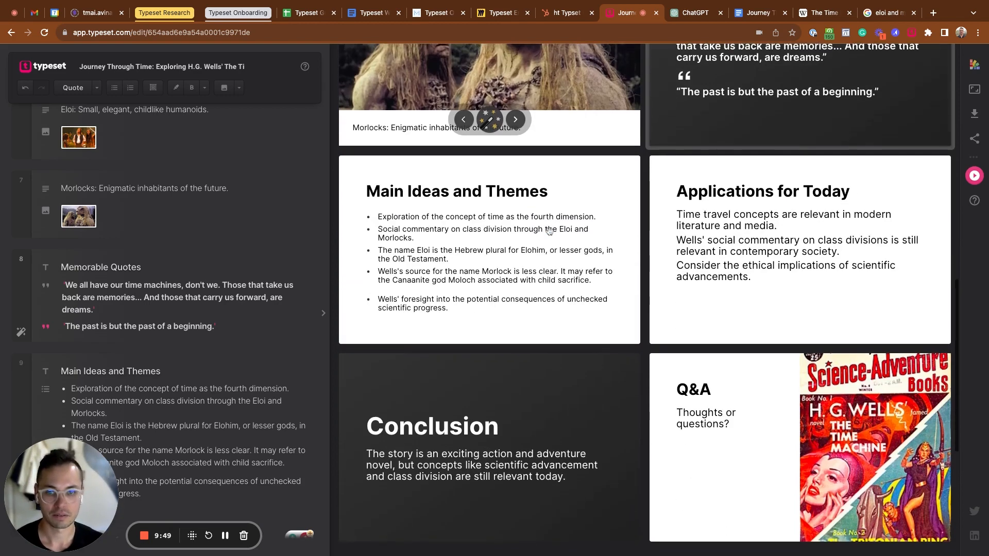
scroll(287, 315, "down", 5)
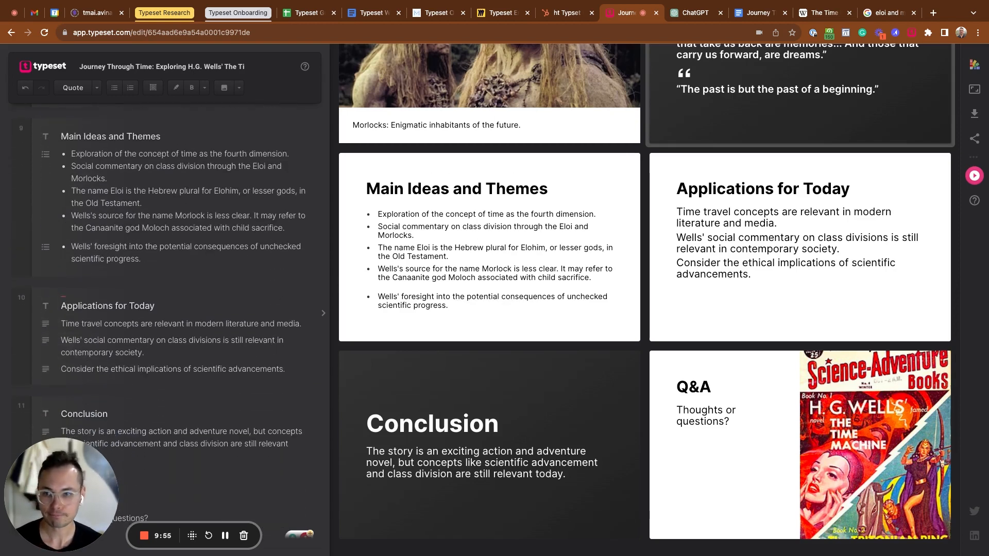
left_click(208, 260)
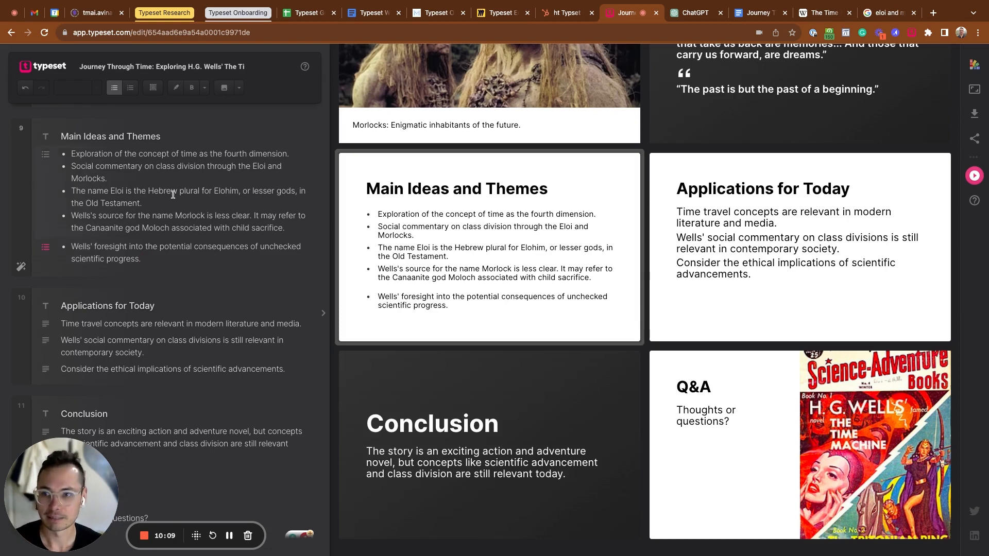
left_click(160, 167)
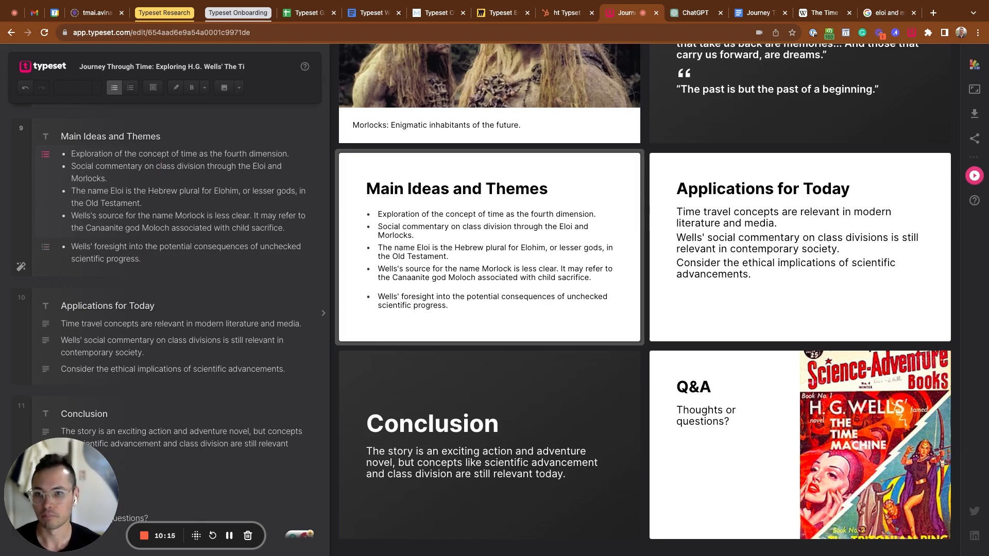
double_click(192, 154)
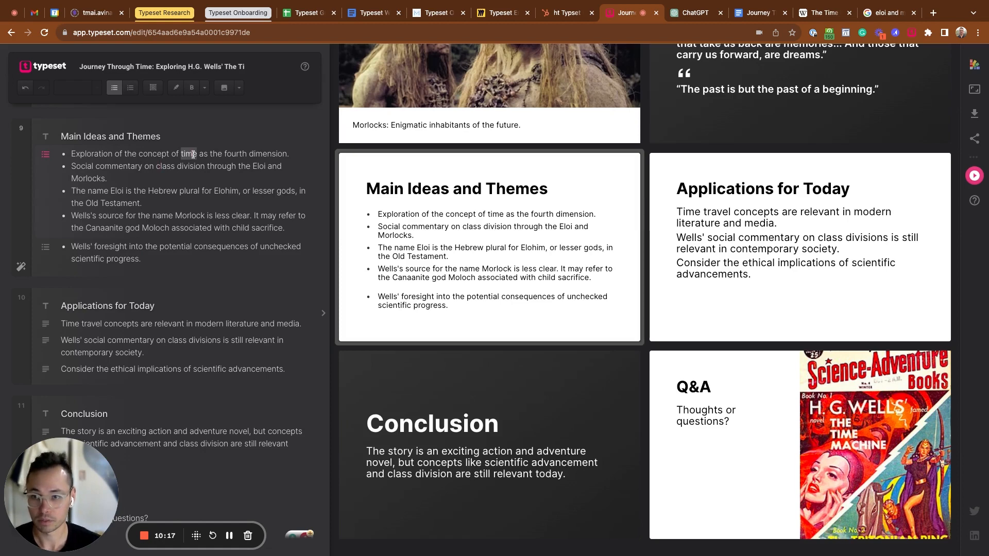
key("super+b")
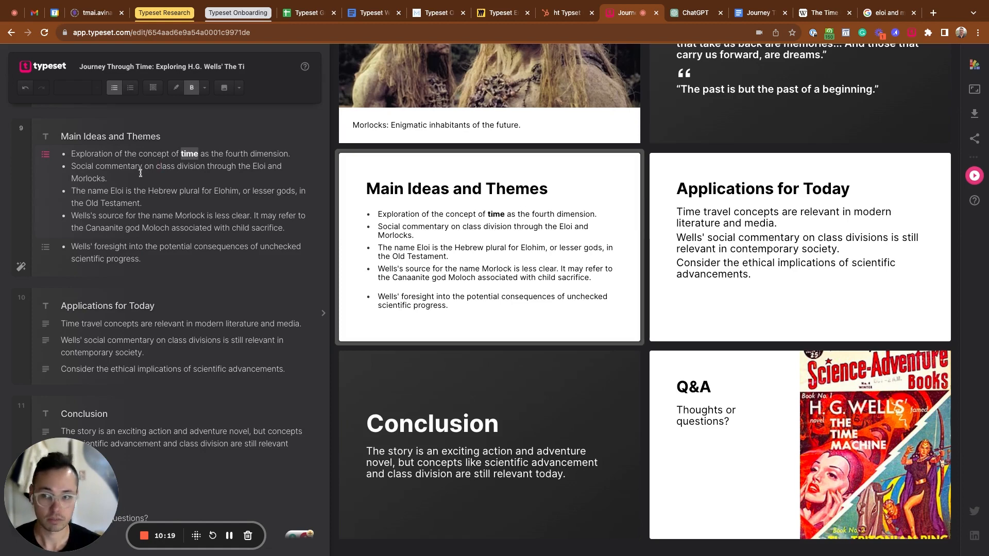
left_click(139, 180)
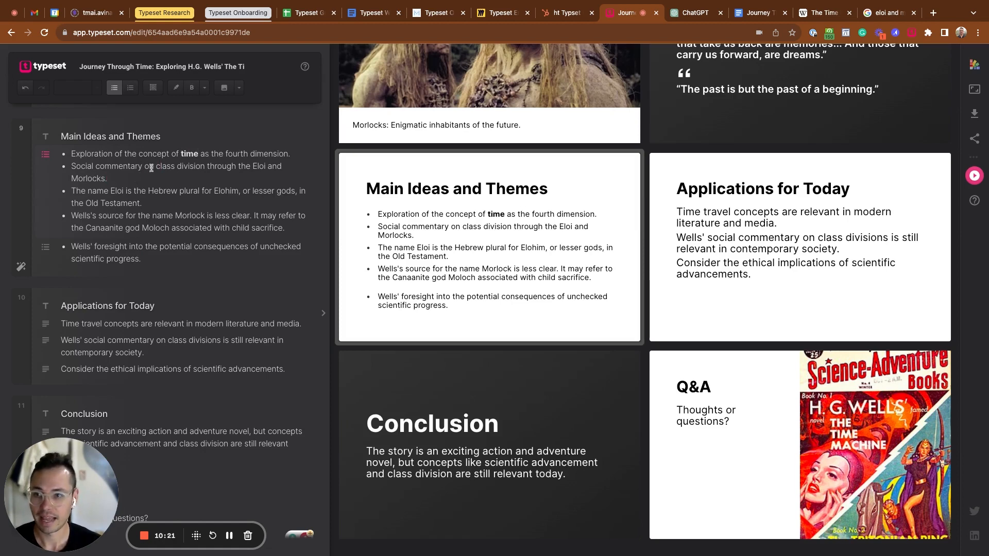
- Make the words "class division" bold in the second bullet of the Main Ideas and Themes slide
left_click_drag(156, 165, 205, 166)
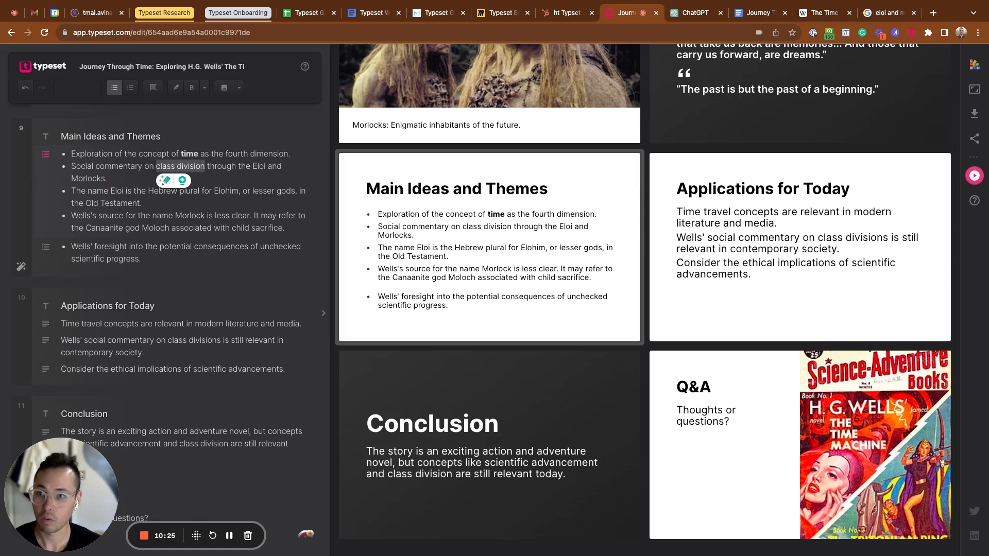
left_click(191, 88)
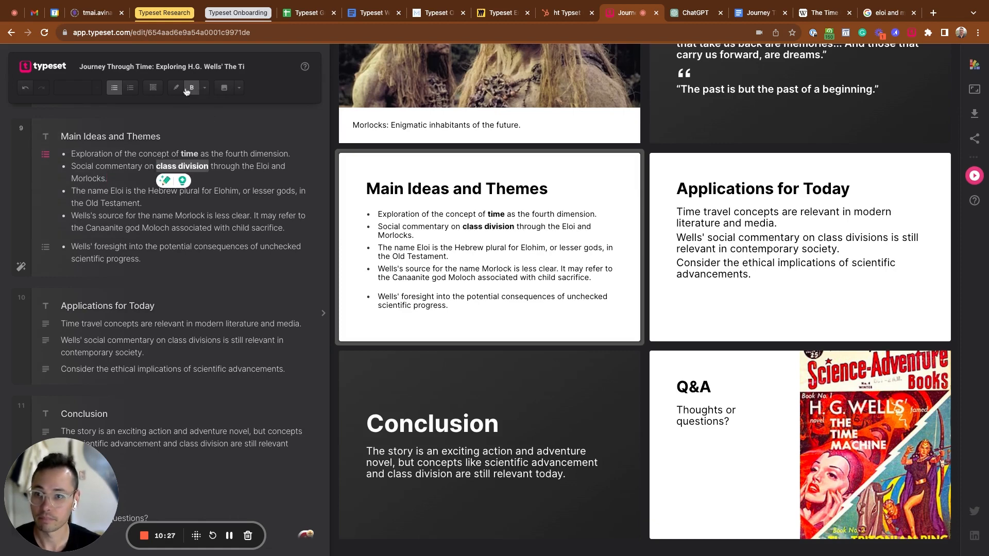
left_click(208, 198)
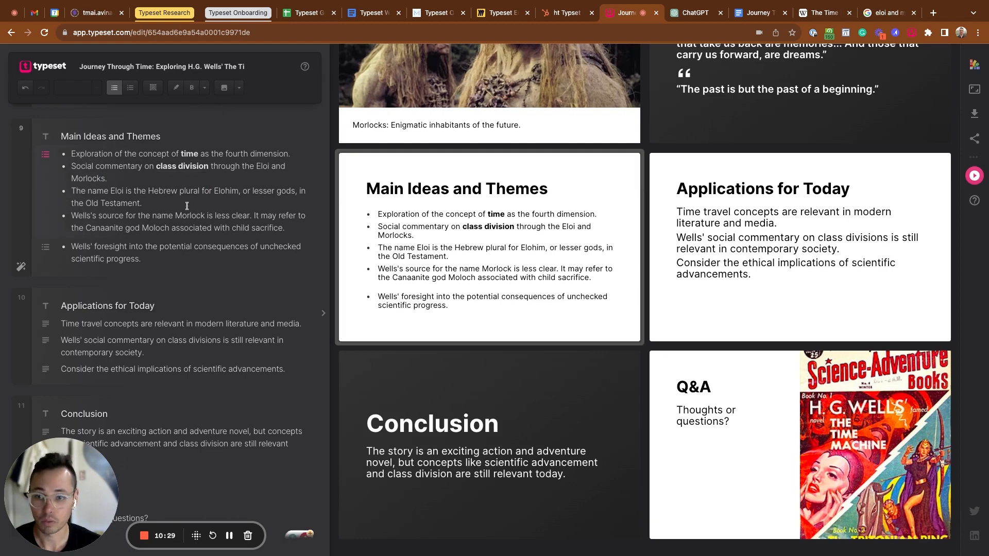
- Keep the single-column text layout on the Main Ideas and Themes slide and apply the dark color scheme used elsewhere in the deck
scroll(173, 215, "down", 1)
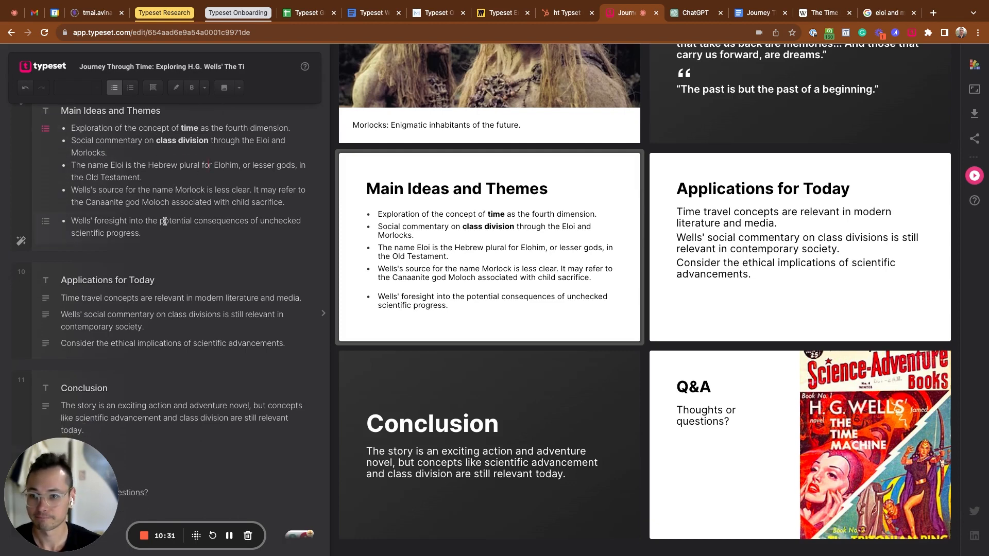
left_click(164, 233)
scroll(163, 232, "down", 2)
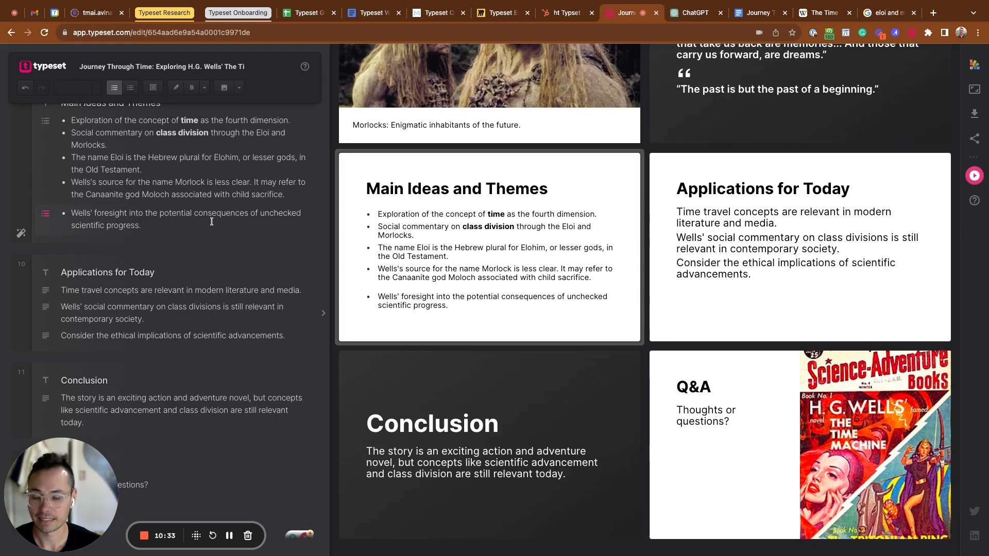
mouse_move(212, 222)
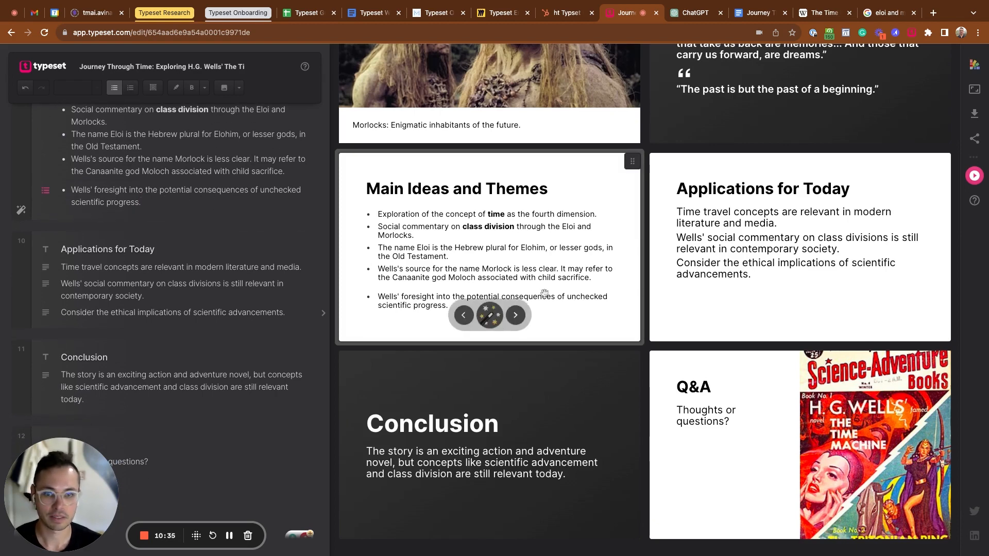
left_click(489, 316)
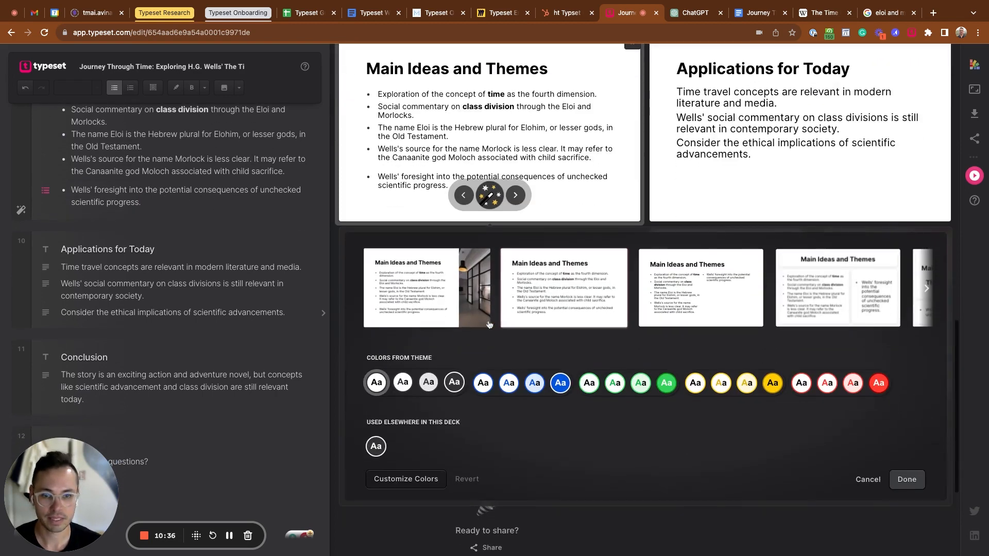
left_click(615, 300)
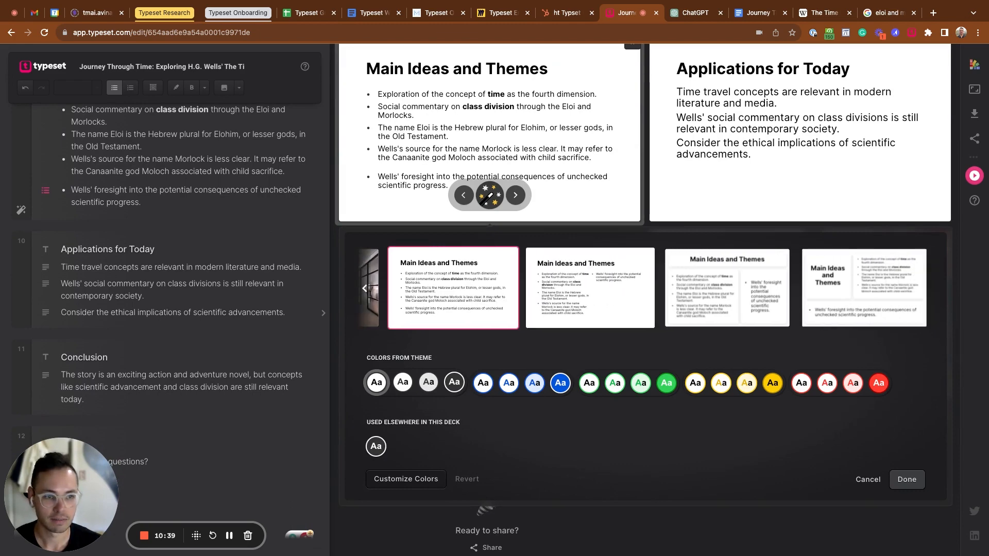
left_click(376, 446)
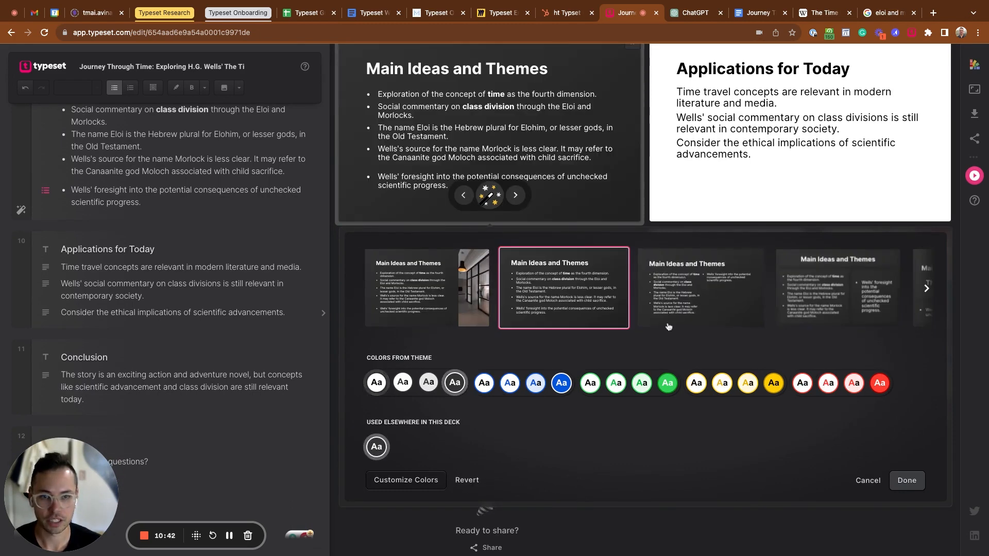
left_click(918, 484)
scroll(525, 166, "up", 3)
scroll(499, 263, "down", 2)
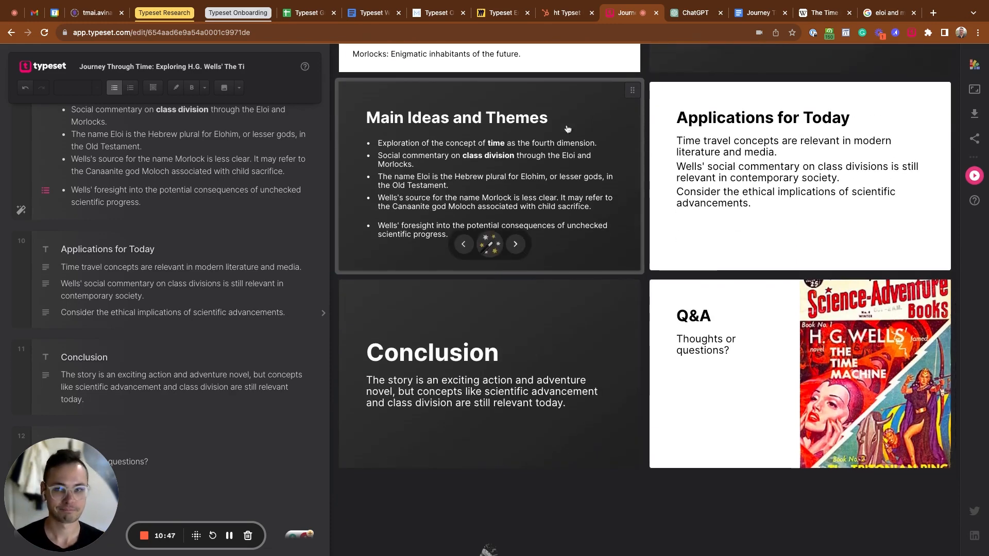
- Change the title of the Applications for Today slide to "Three Applications for Today"
scroll(270, 235, "down", 1)
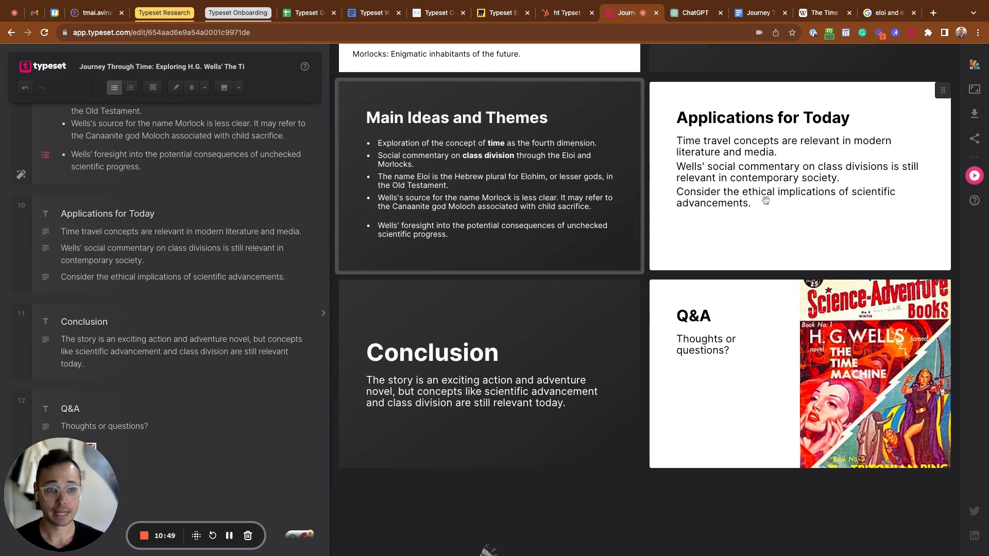
left_click(86, 232)
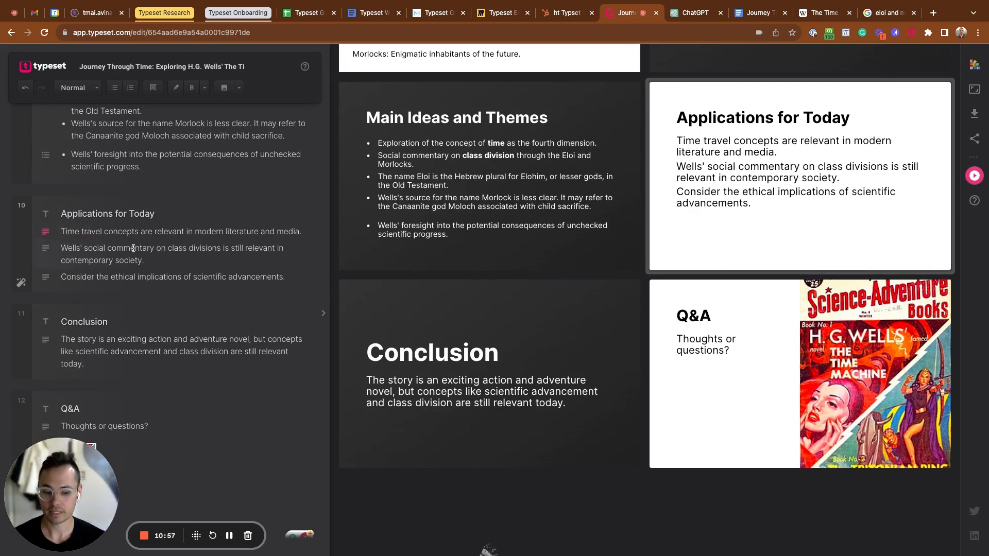
key("Down")
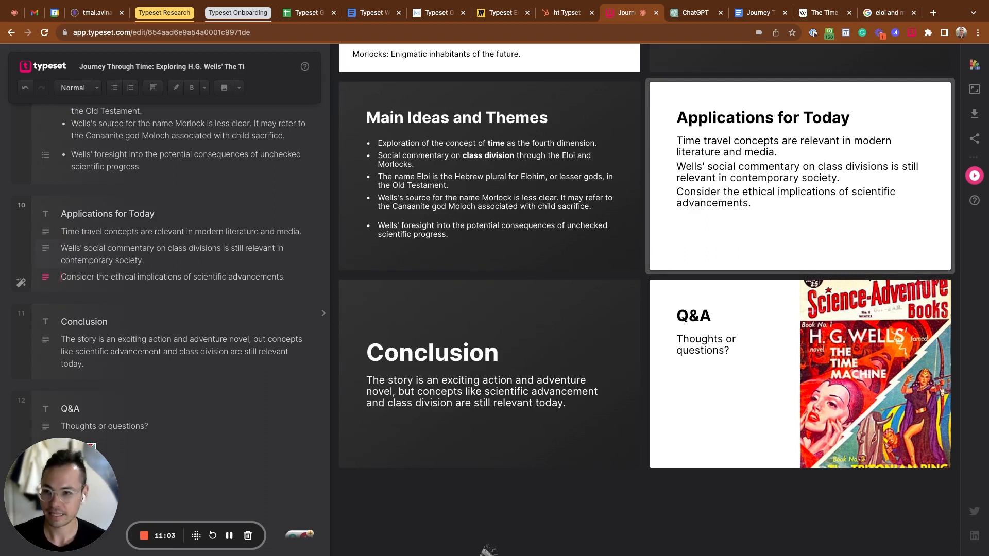
key("Up")
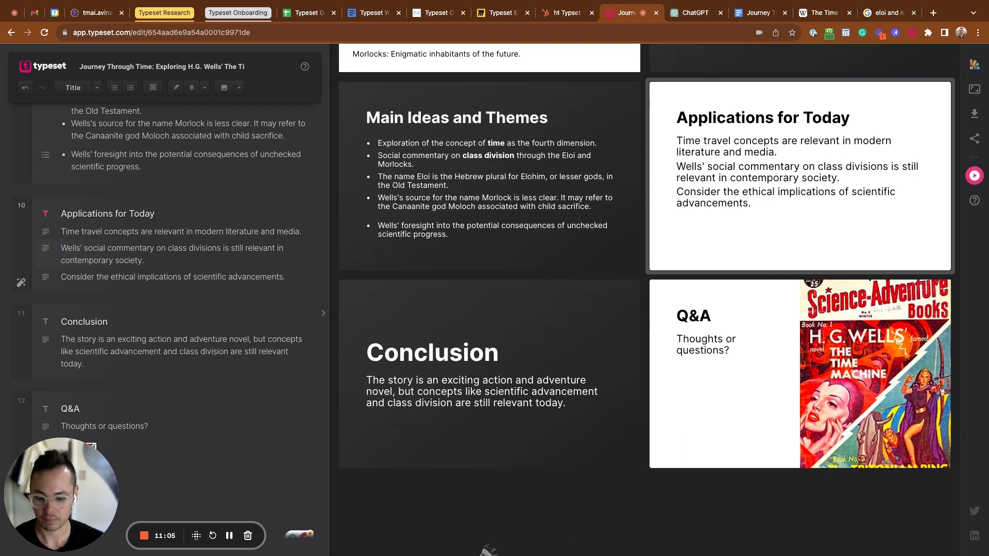
type("Three")
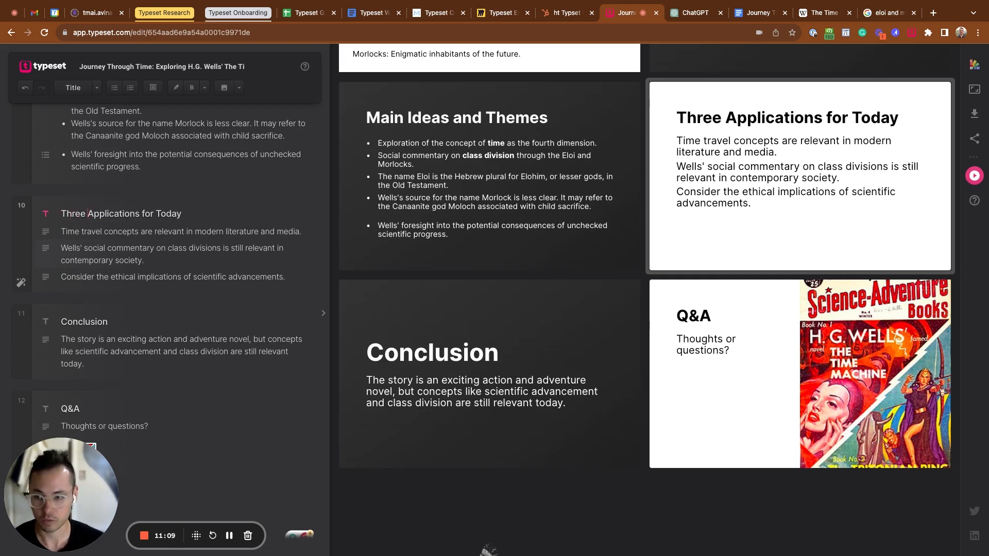
- Convert the body statements on the Three Applications for Today slide into one continuous numbered list, one statement per item
key("Down")
key("Down")
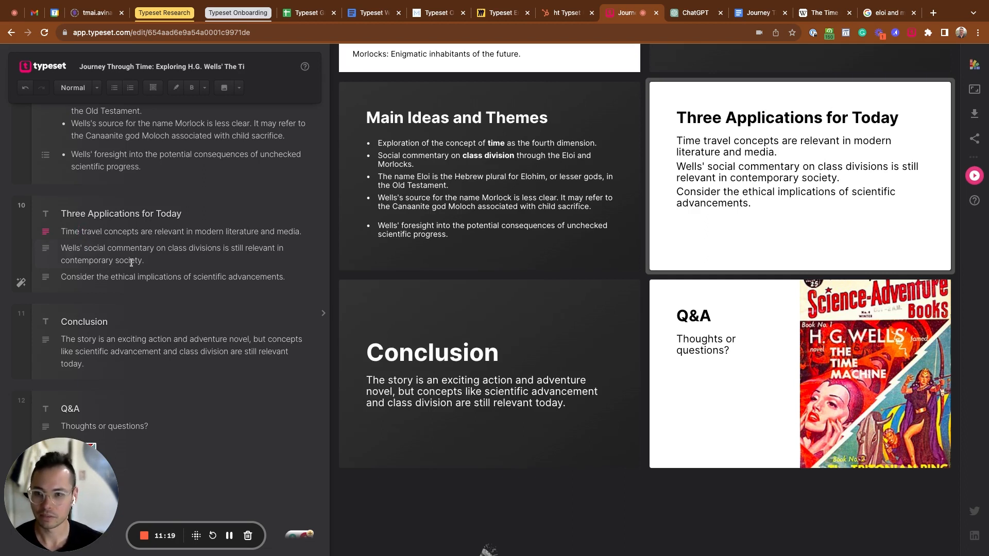
left_click(293, 276)
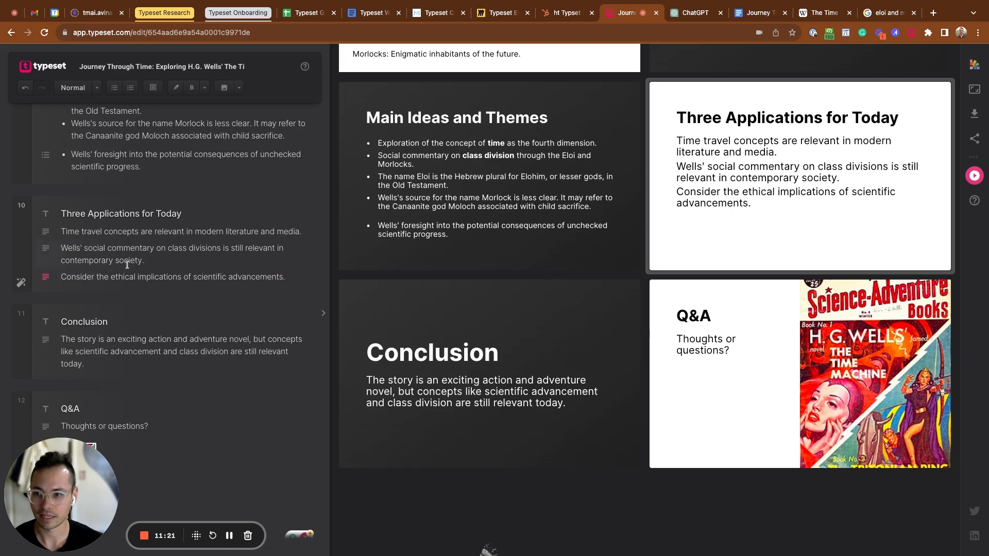
left_click(130, 231)
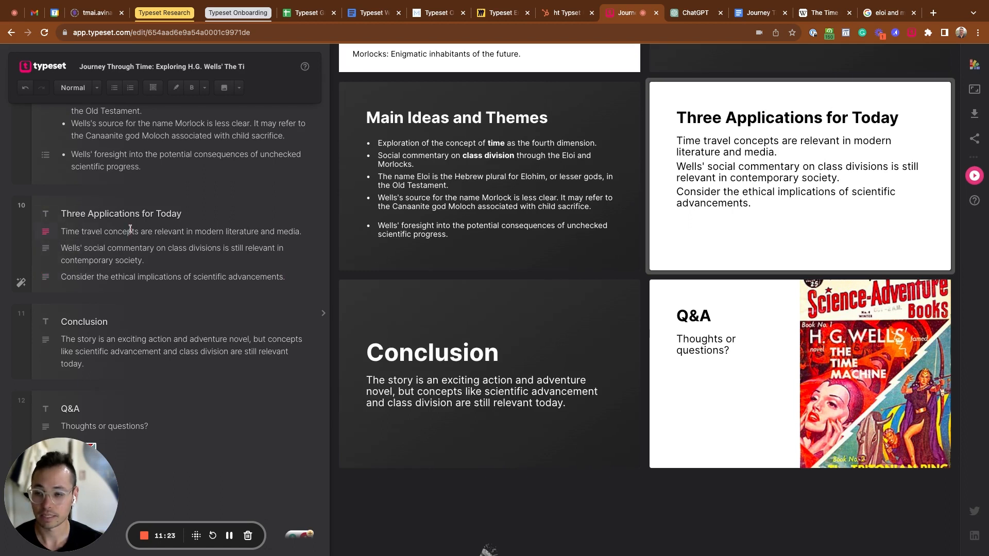
left_click(130, 88)
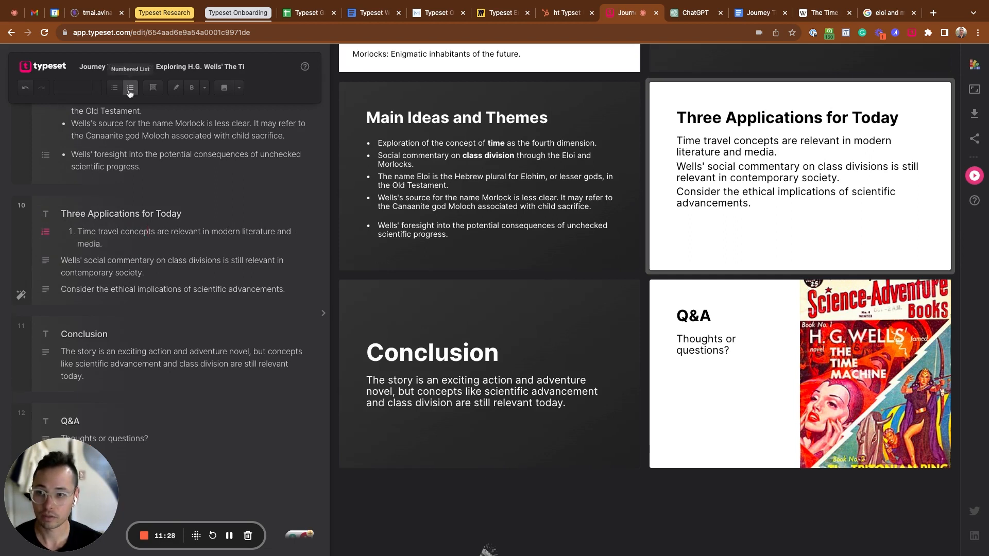
left_click(63, 265)
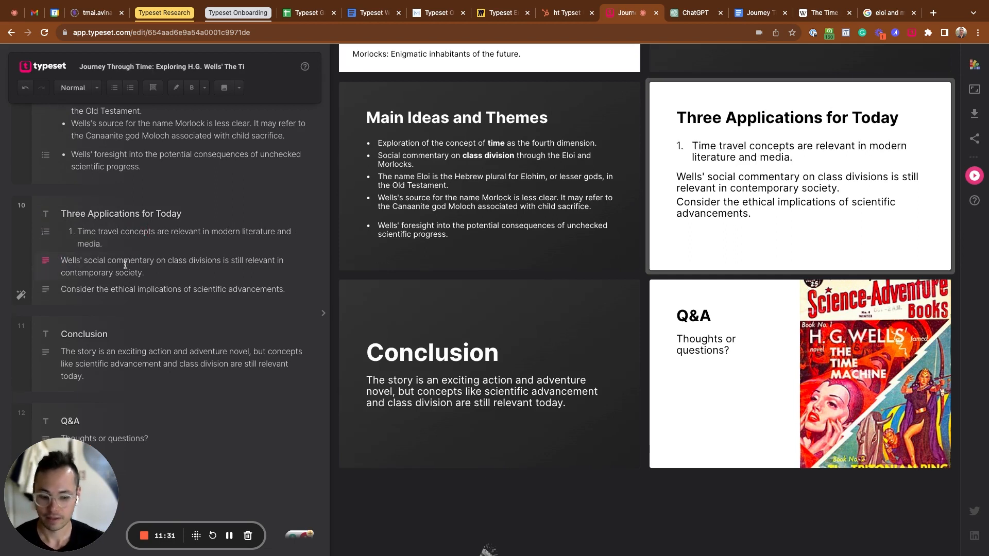
key("BackSpace")
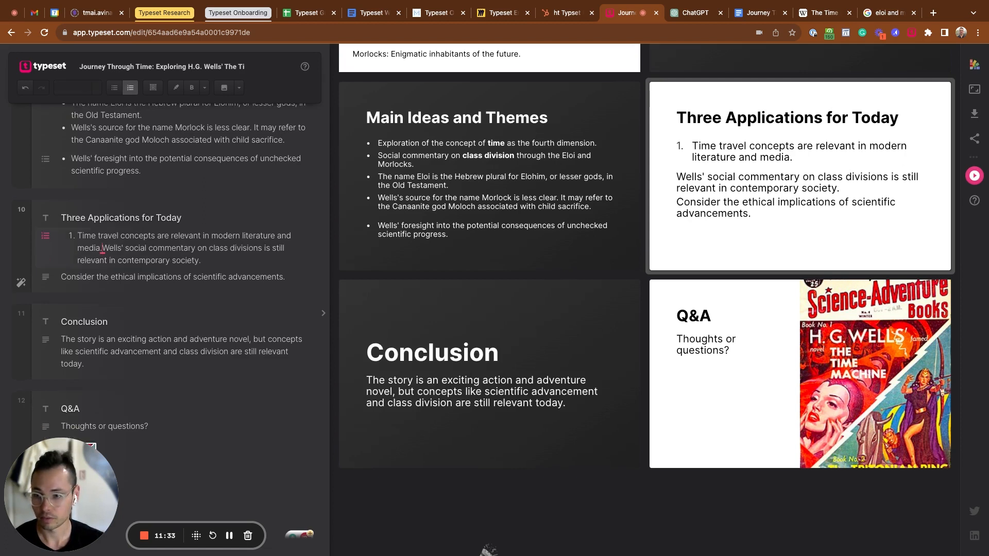
key("Return")
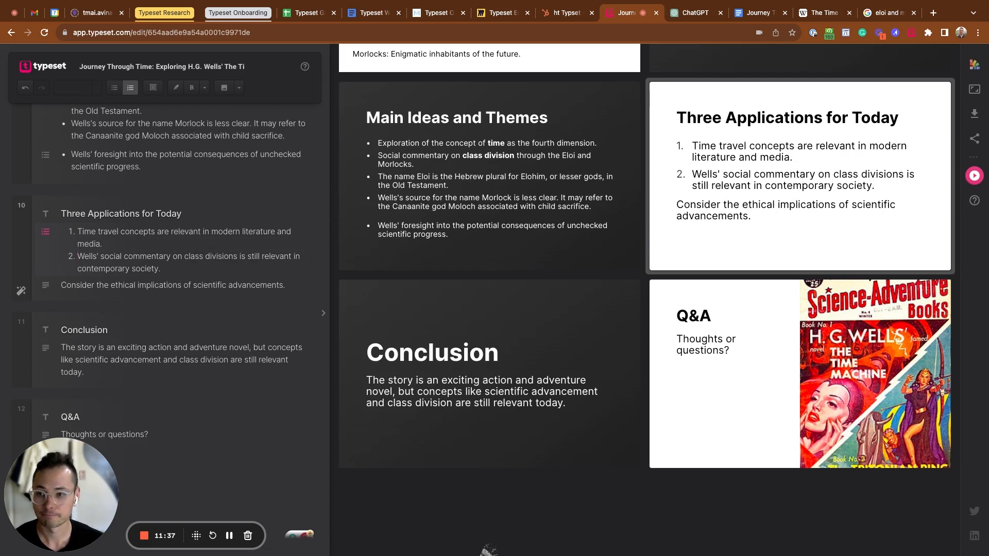
key("Down")
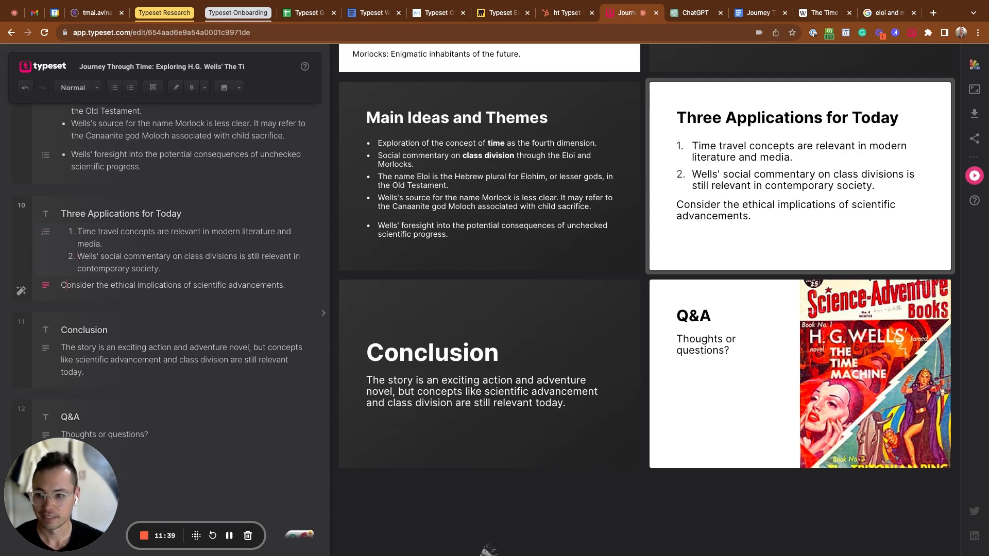